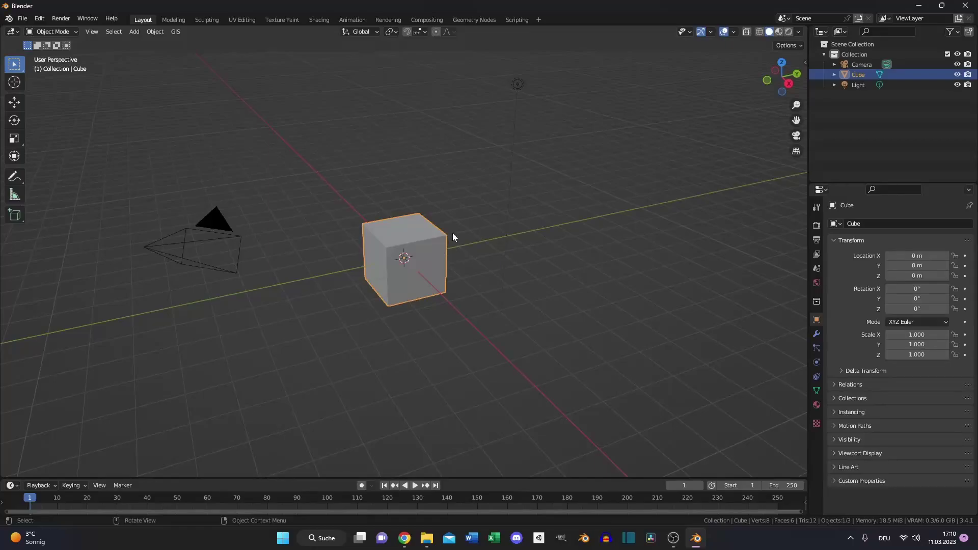
Delete the default cube
key("Delete")
Delete the light and apply the enlarged plane's scale
left_click_drag(491, 134, 541, 147)
key("Delete")
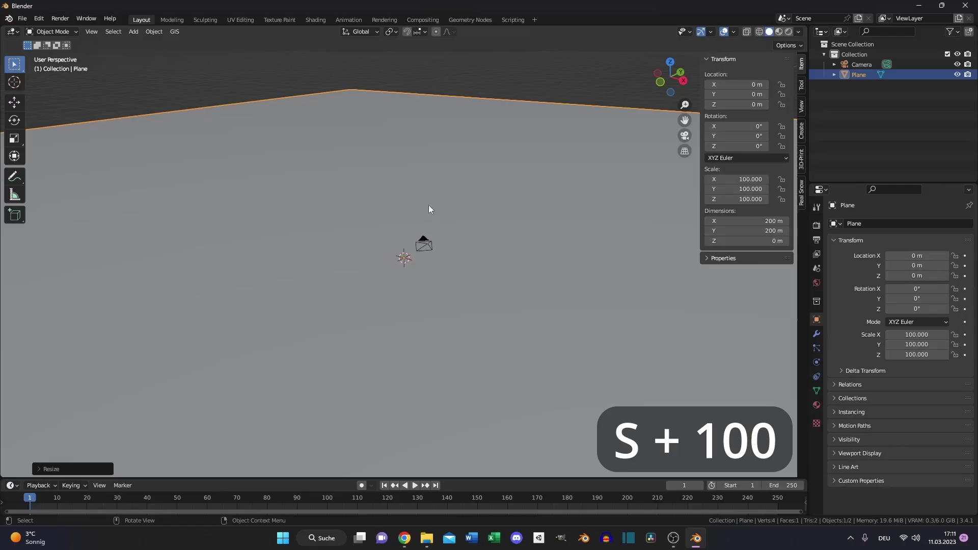
key("ctrl+a")
left_click(544, 272)
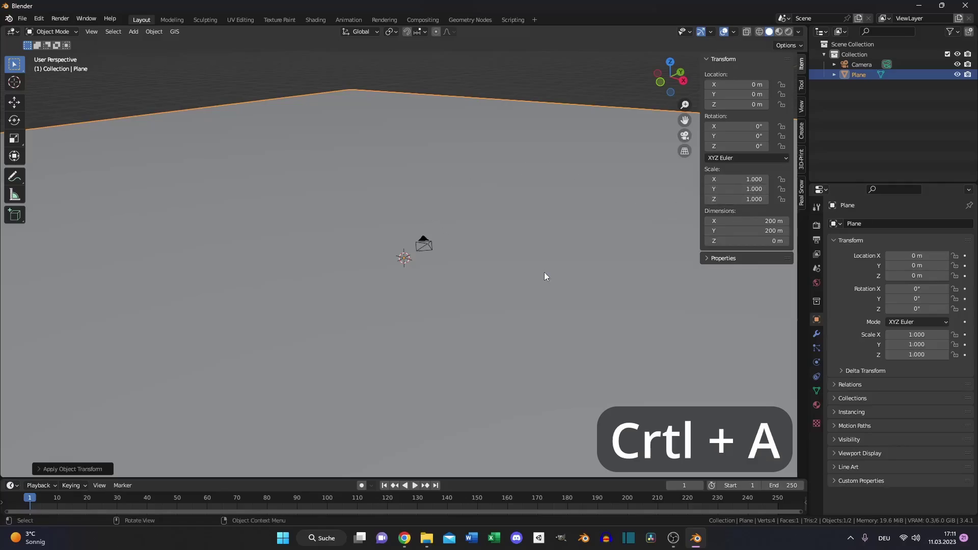
In Edit Mode, add a single centred loop cut down the plane's middle
key("Tab")
scroll(453, 285, "down", 5)
key("ctrl+r")
scroll(394, 167, "up", 1)
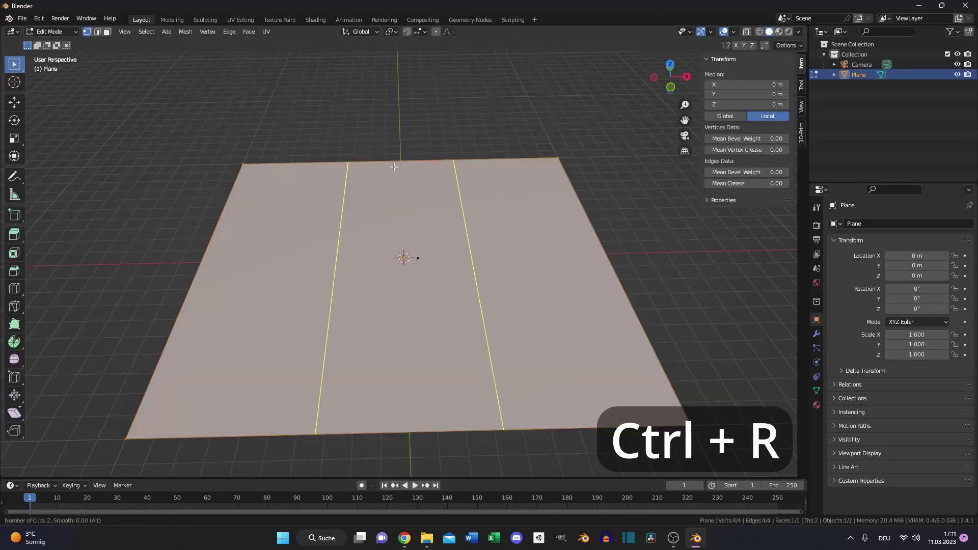
scroll(394, 166, "down", 1)
left_click(394, 167)
right_click(447, 188)
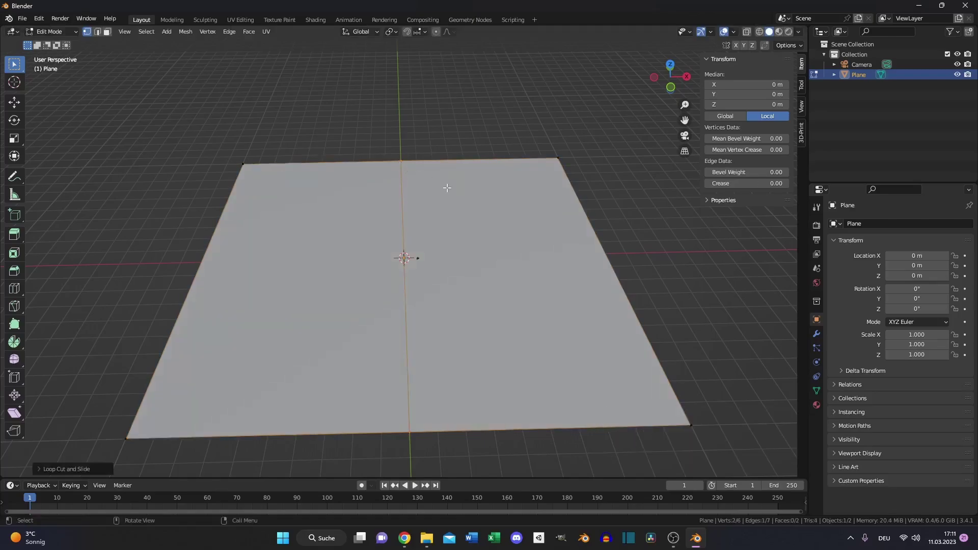
Bevel the centre edge into a narrow strip and extrude it down into a groove
key("ctrl+b")
left_click(411, 197)
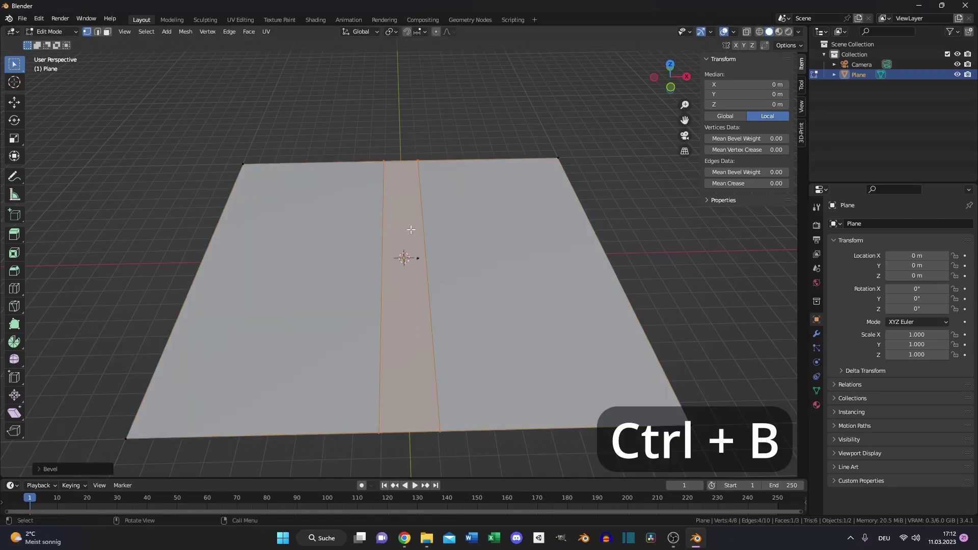
middle_click_drag(465, 226, 498, 223)
key("e")
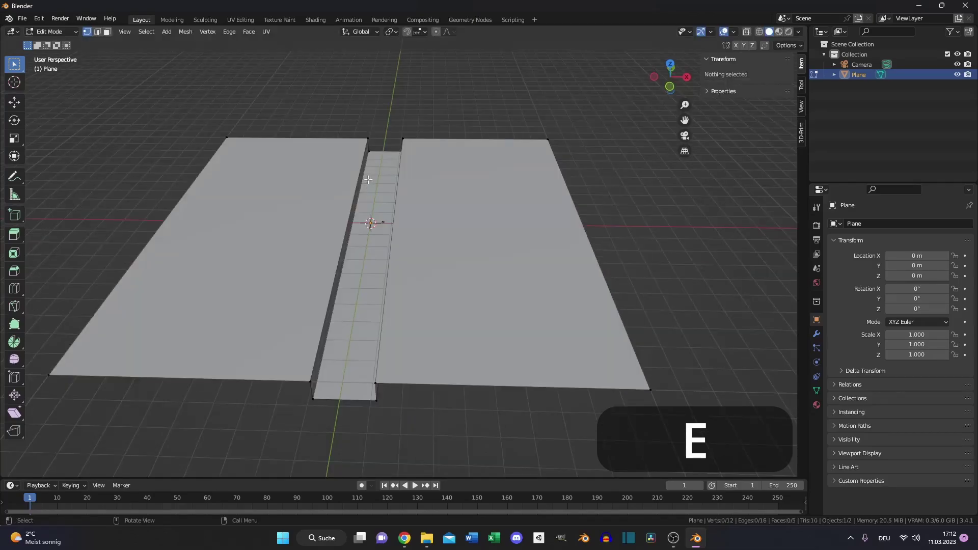
middle_click_drag(339, 214, 445, 220)
scroll(445, 220, "up", 3)
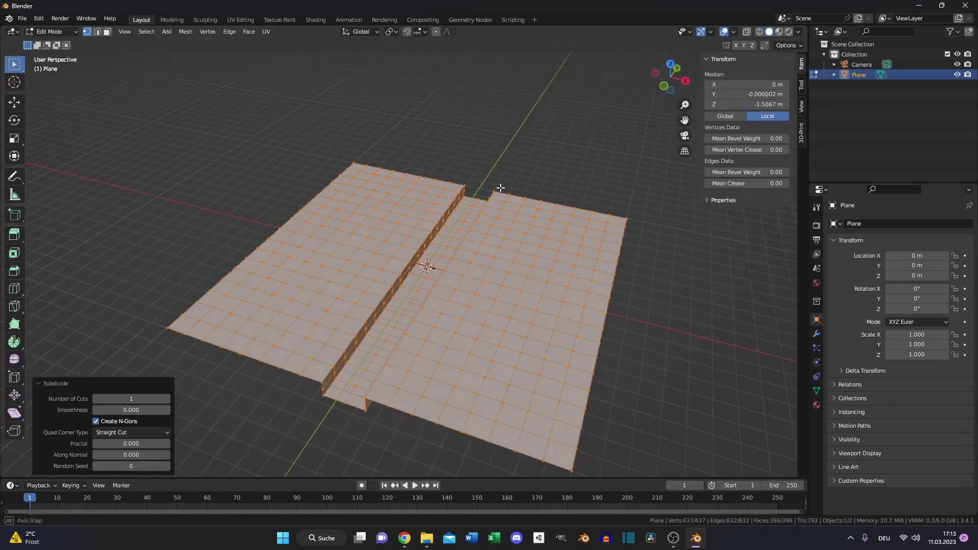
middle_click_drag(501, 187, 247, 333)
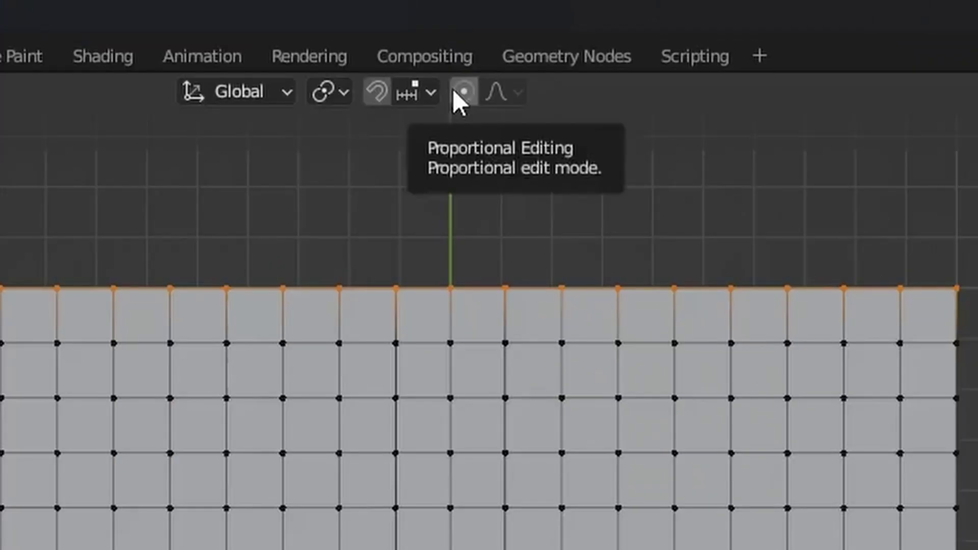
With proportional editing on, duplicate a riverbank edge loop and separate it as Plane.001
left_click(459, 92)
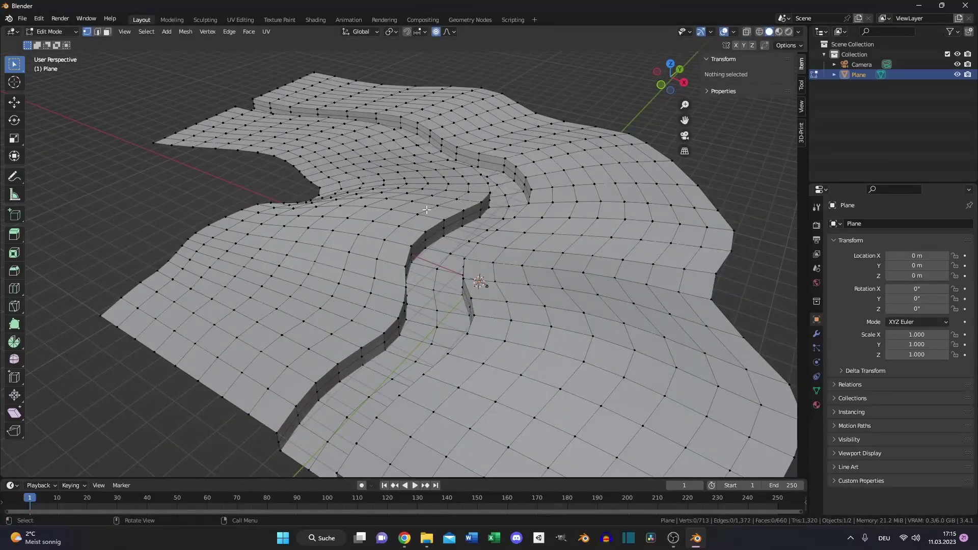
left_click(427, 210, "alt")
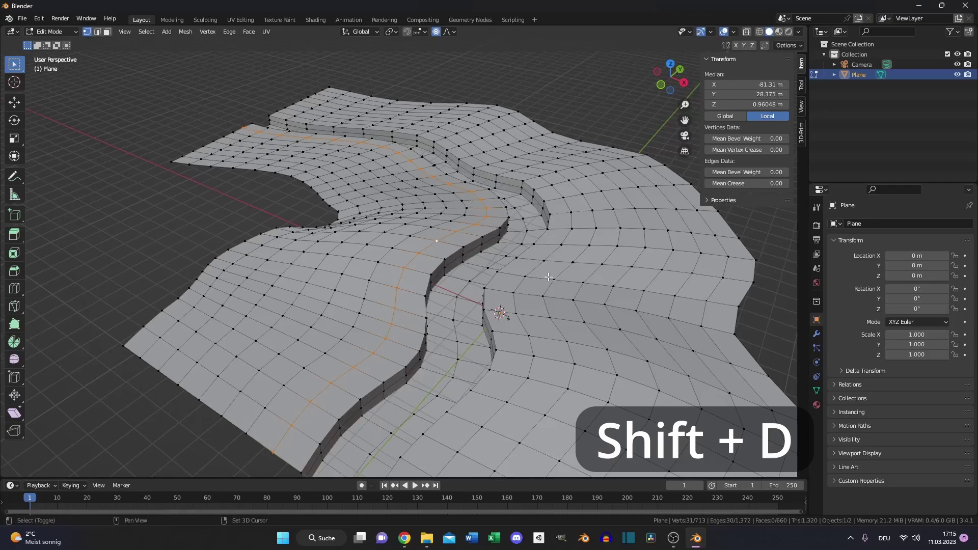
key("shift+d")
right_click(558, 263)
key("p")
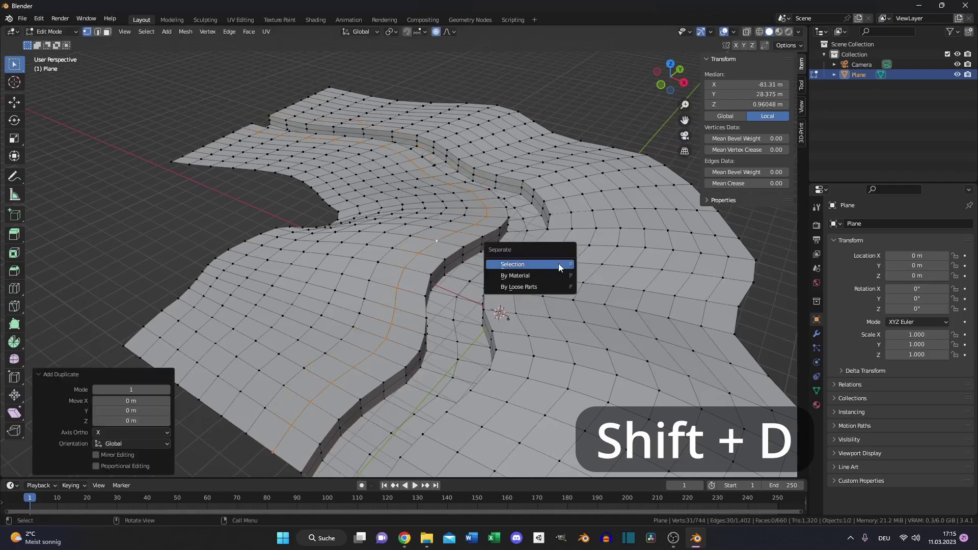
left_click(558, 263)
key("Tab")
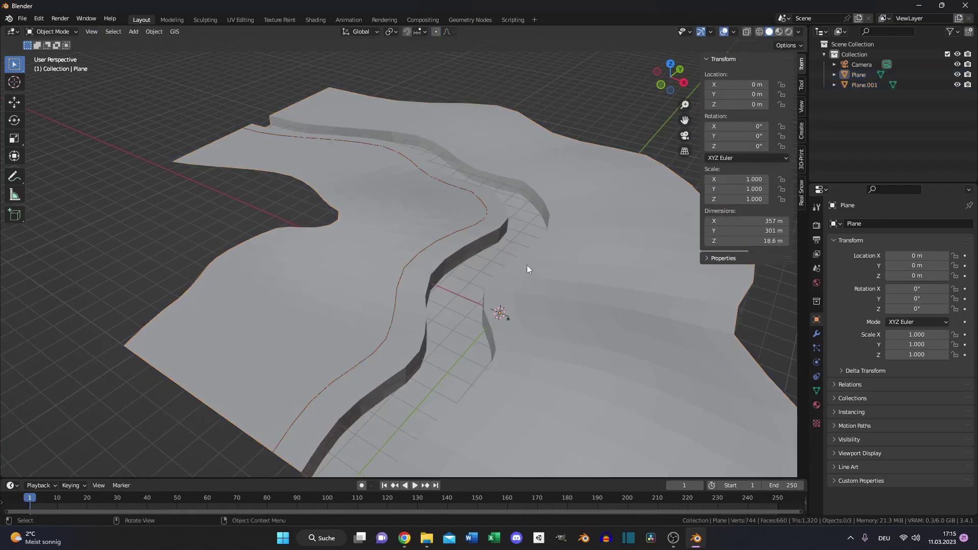
Extrude Plane.001's bank loop and raise it along Z into a cliff wall
left_click(862, 85)
key("Tab")
middle_click_drag(518, 270, 508, 259)
key("e")
right_click(508, 258)
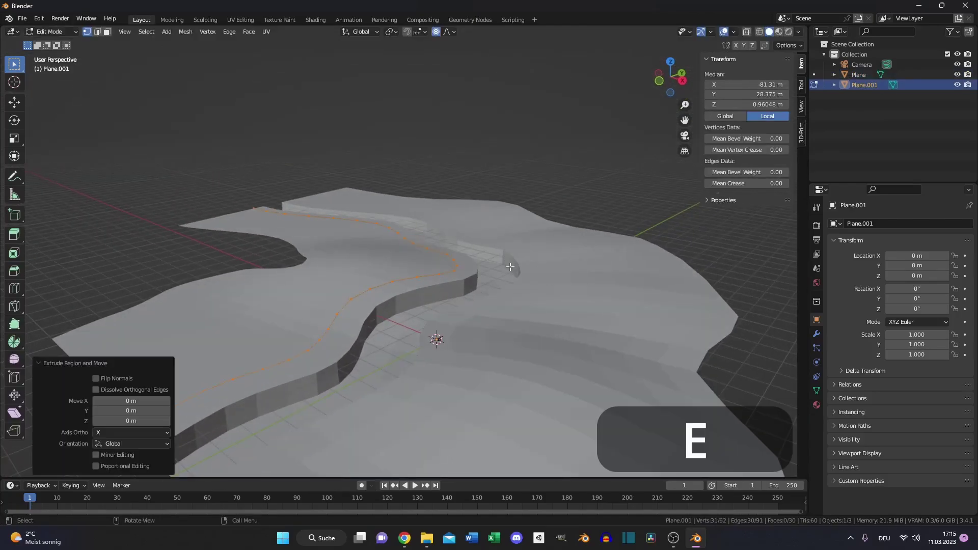
key("g")
key("z")
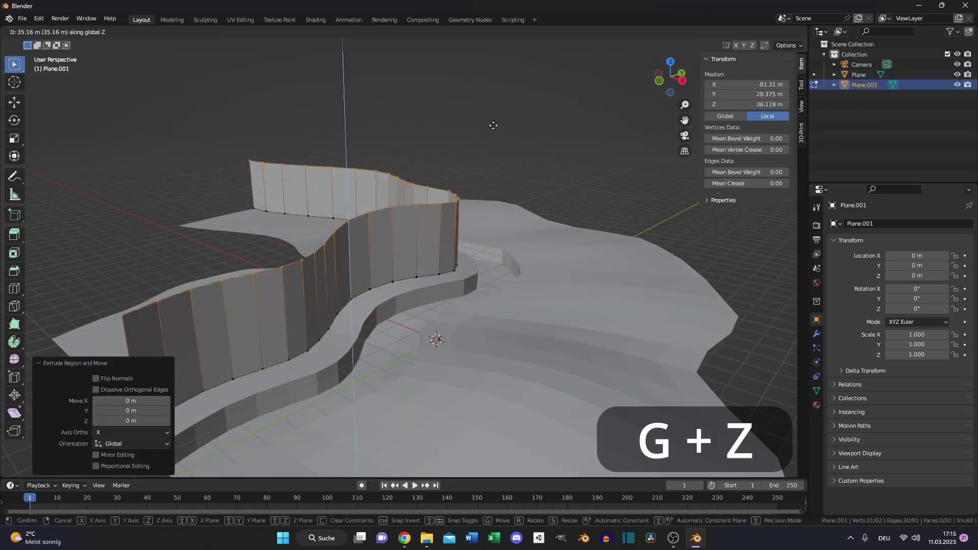
left_click(493, 125)
Add 11 evenly spaced horizontal loop cuts to the cliff wall
key("ctrl+r")
left_click(351, 255)
right_click(351, 254)
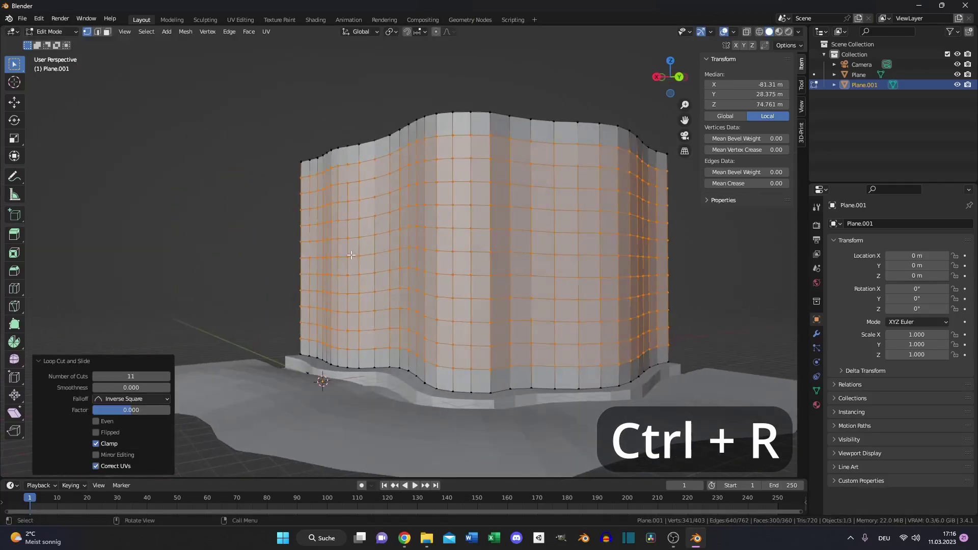
middle_click_drag(351, 255, 530, 216)
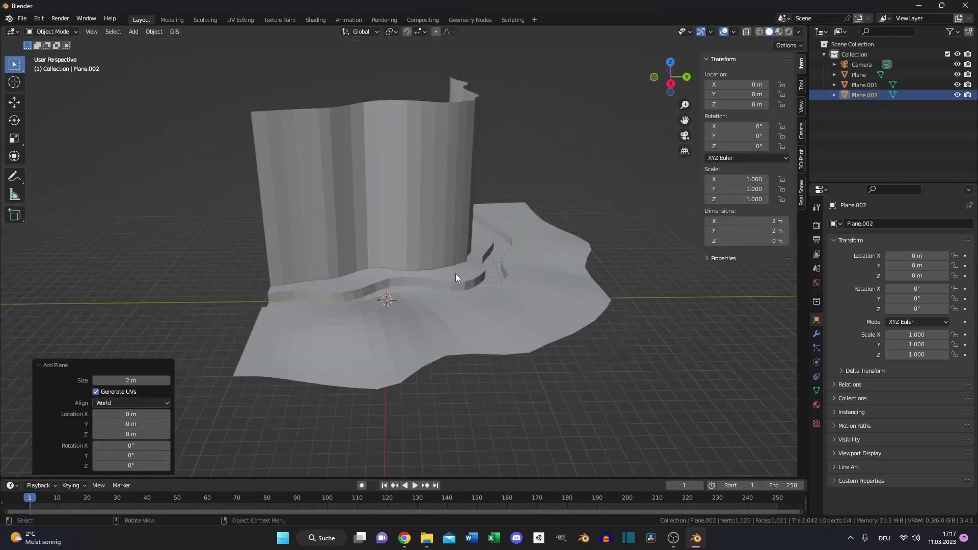
Scale the new plane by 1000 and lower it just below the ground
middle_click_drag(456, 274, 489, 300)
type("s1000")
key("Return")
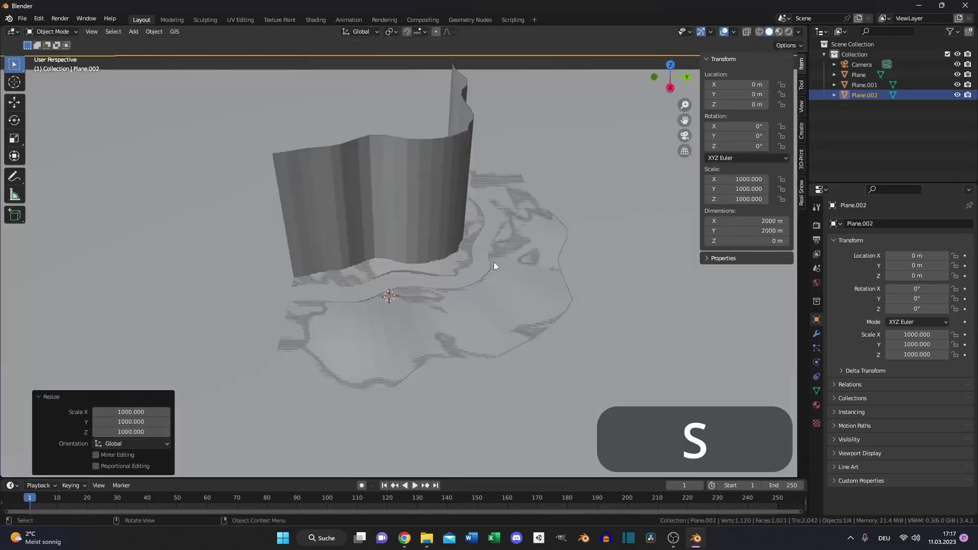
middle_click_drag(494, 261, 541, 258)
key("g")
key("z")
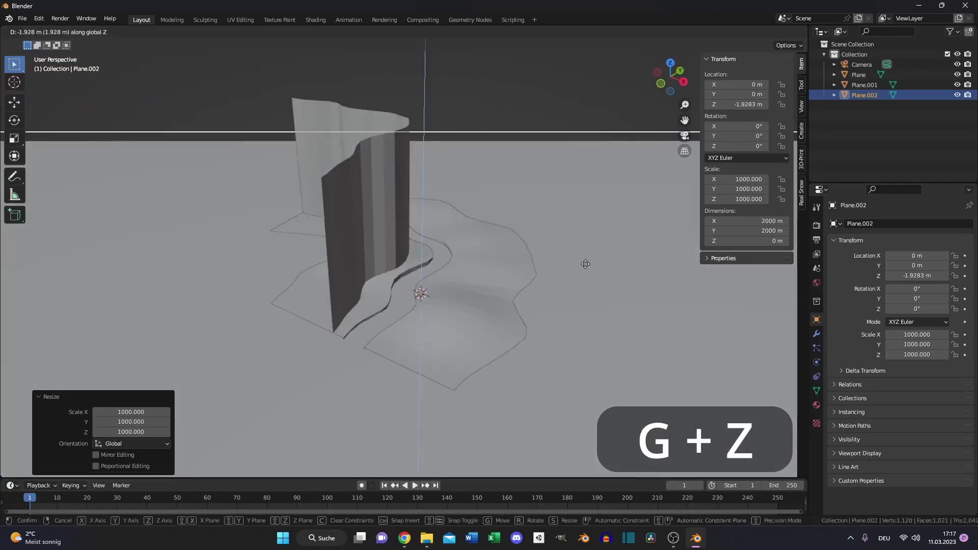
left_click(586, 264)
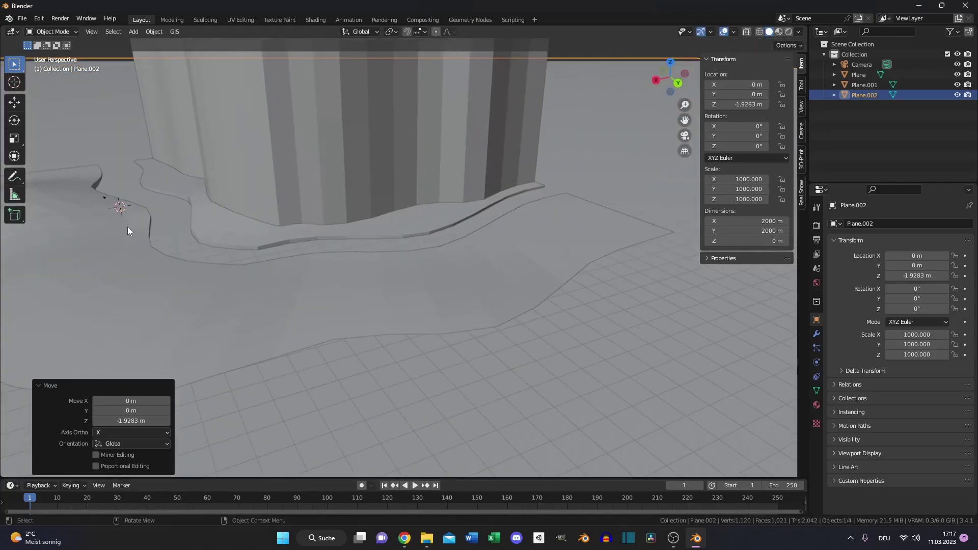
Apply the water plane's scale
middle_click_drag(270, 218, 336, 218)
middle_click_drag(274, 263, 370, 240, "shift")
middle_click_drag(309, 271, 332, 268)
key("ctrl+a")
left_click(345, 330)
Rename the selected object to 'Ground'
left_click(402, 160)
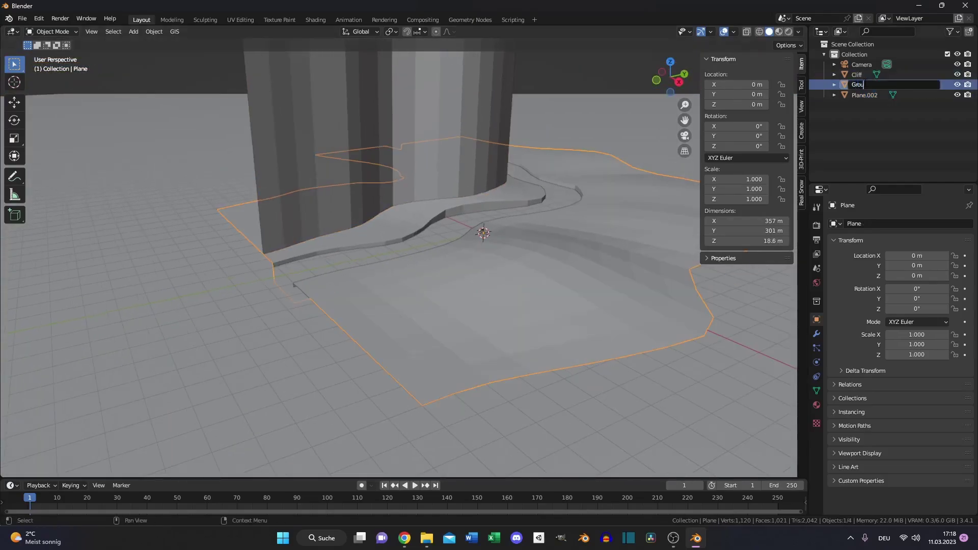
type("Ground")
key("Return")
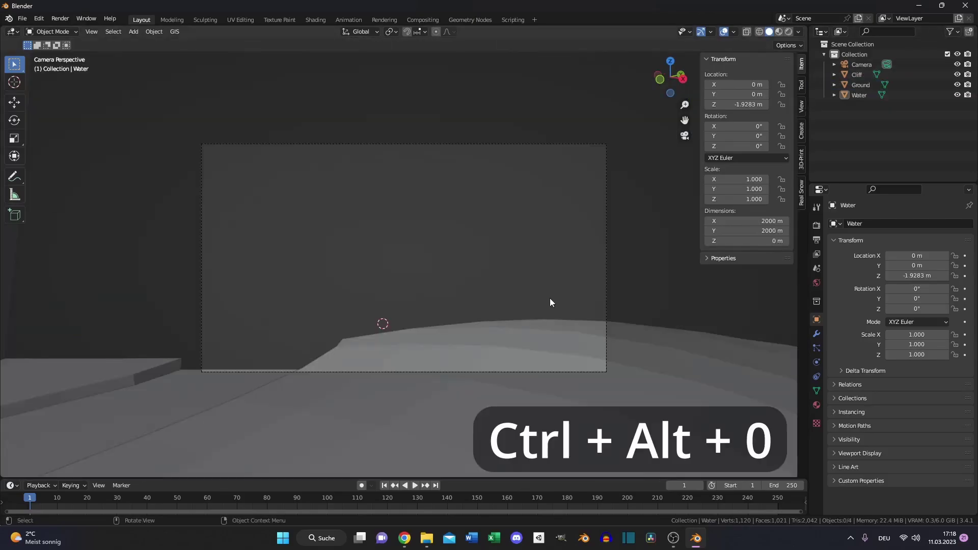
Select the camera and raise its lens Clip End, first entering 5000 m
left_click(422, 359)
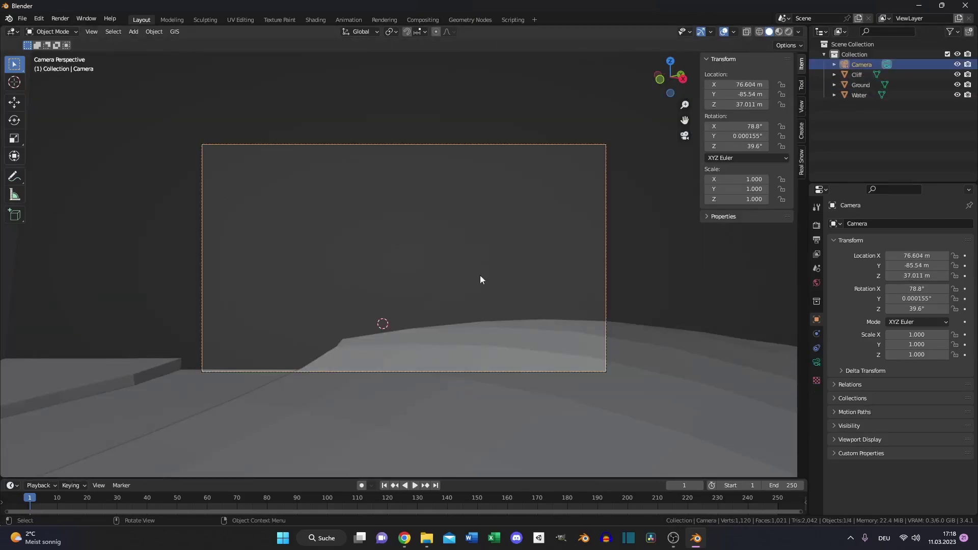
left_click(816, 363)
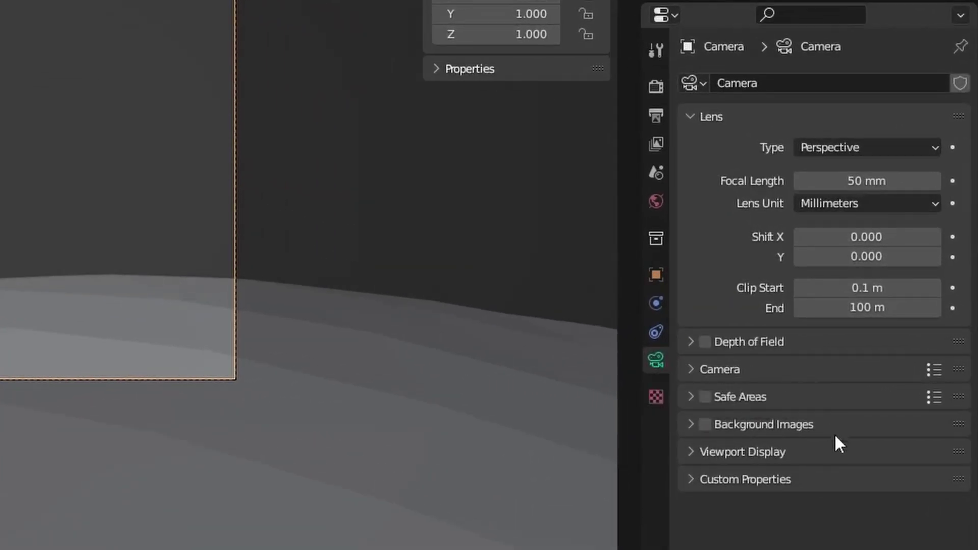
left_click(803, 307)
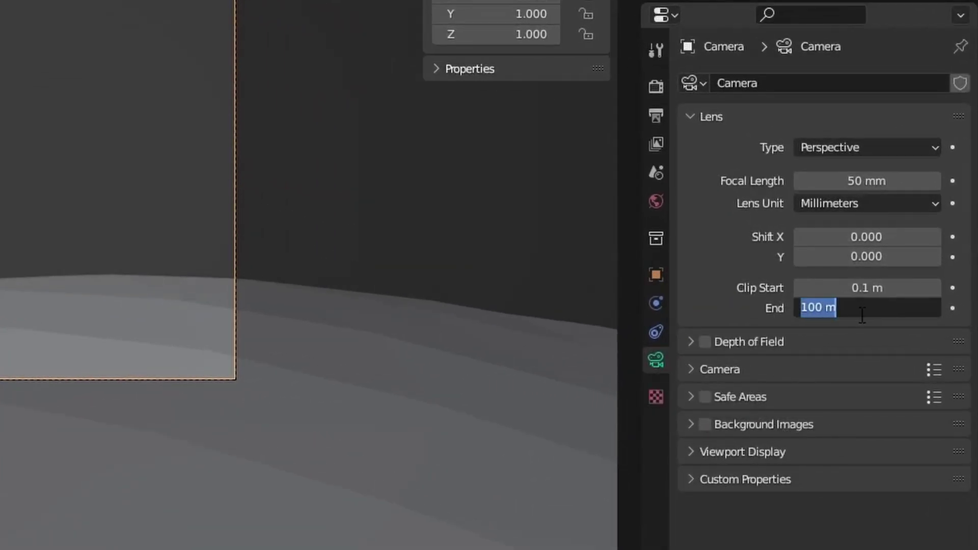
type("5000")
key("Return")
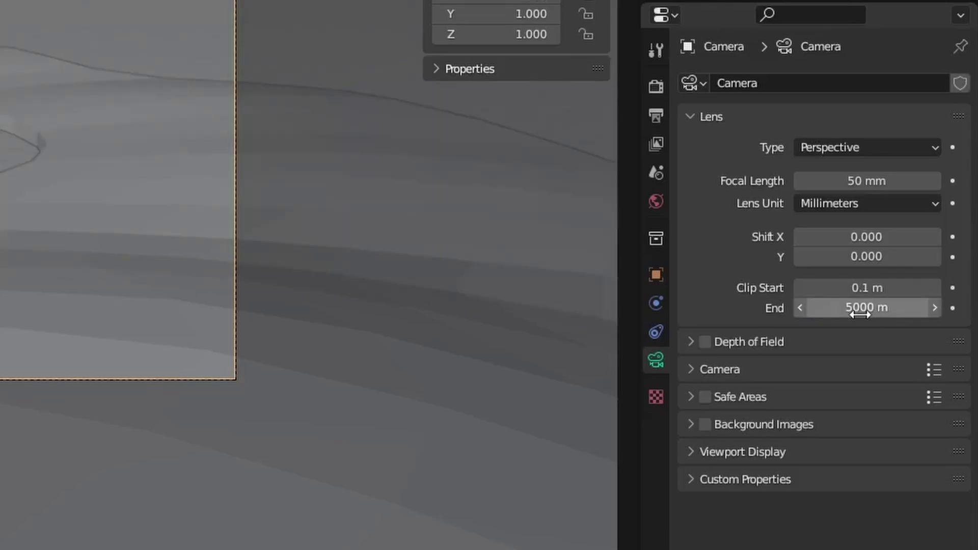
left_click(862, 315)
Create a new Ground material and wire the Muddy Sand texture maps into its shader
type("10")
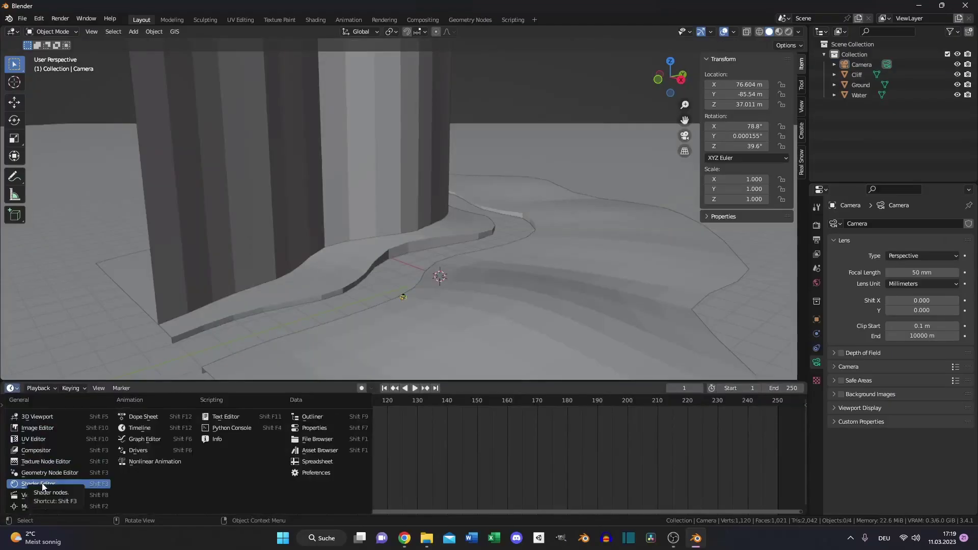
left_click(40, 498)
left_click(490, 292)
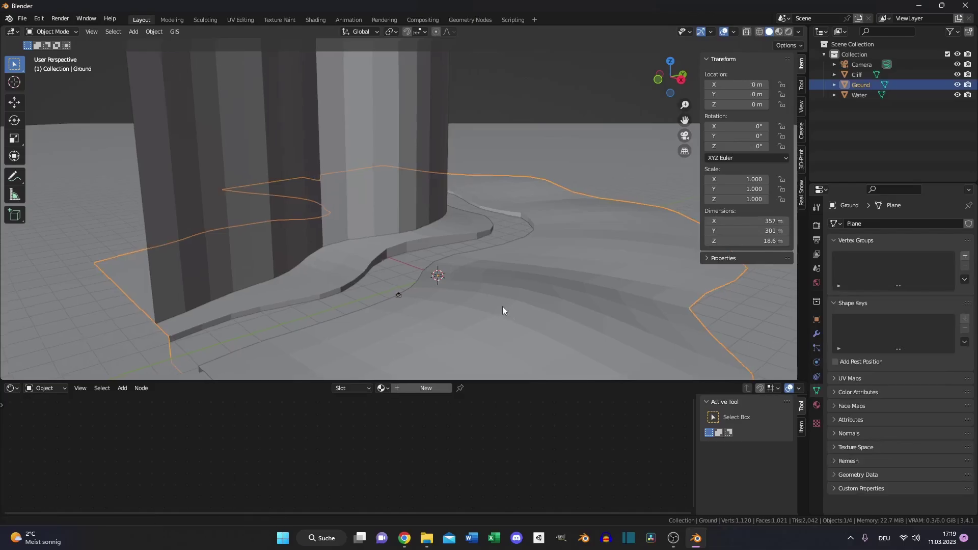
middle_click_drag(502, 308, 465, 336)
left_click(423, 388)
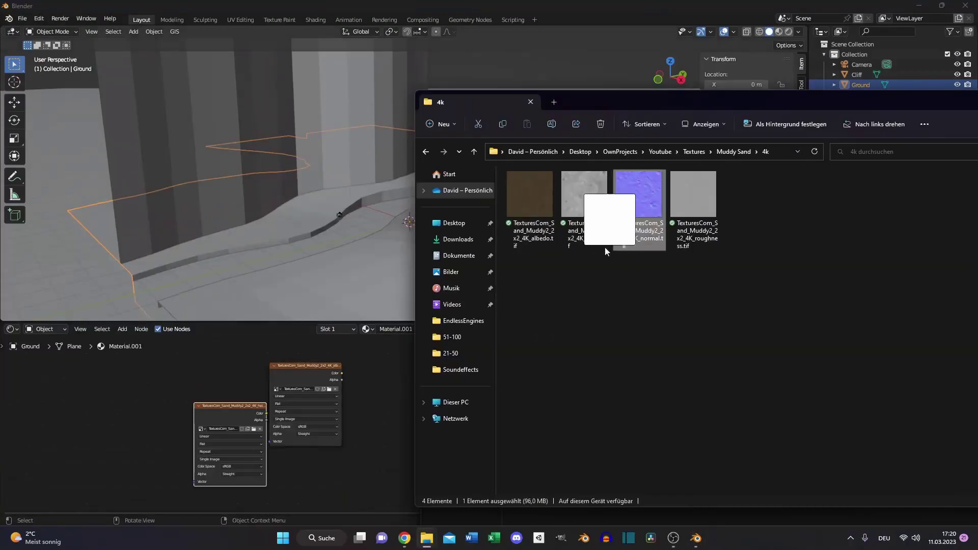
left_click_drag(347, 297, 456, 349)
left_click_drag(456, 349, 456, 349)
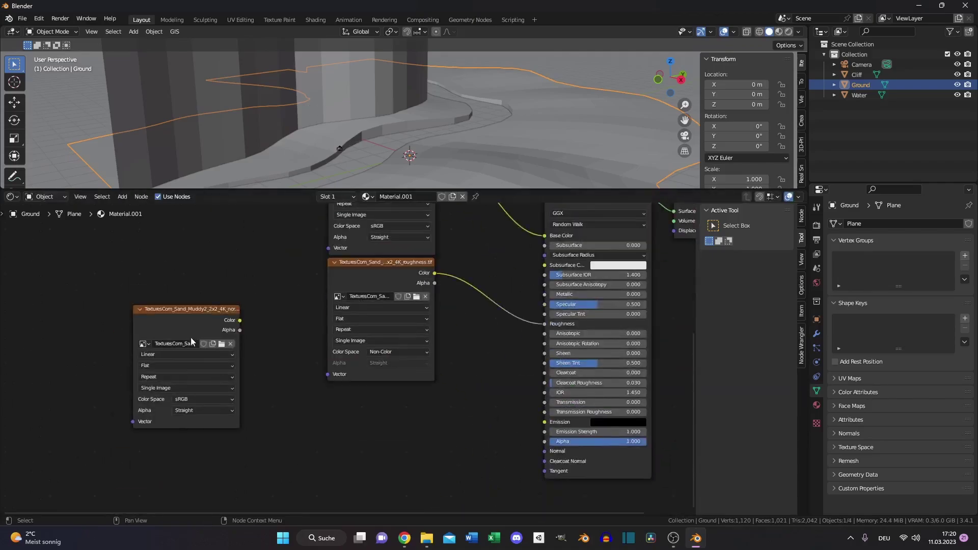
Set the height texture to Non-Color and switch the 3D view to Rendered shading
key("shift+a")
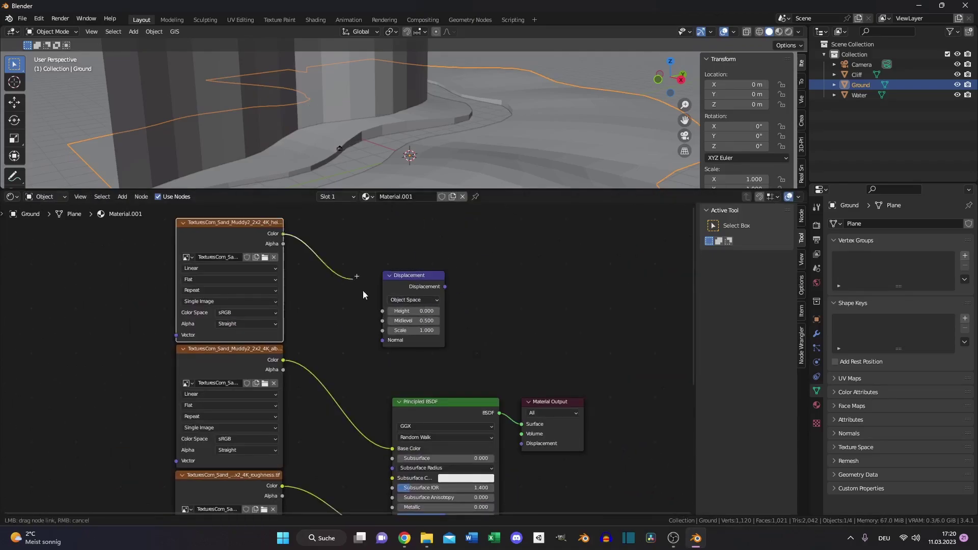
left_click(247, 312)
left_click(240, 372)
middle_click_drag(296, 354, 307, 337)
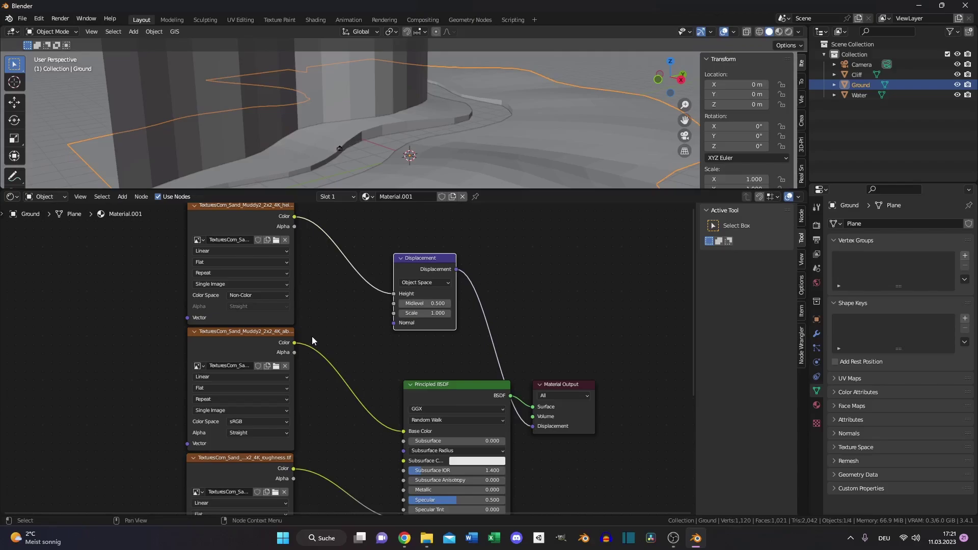
middle_click_drag(333, 338, 343, 299)
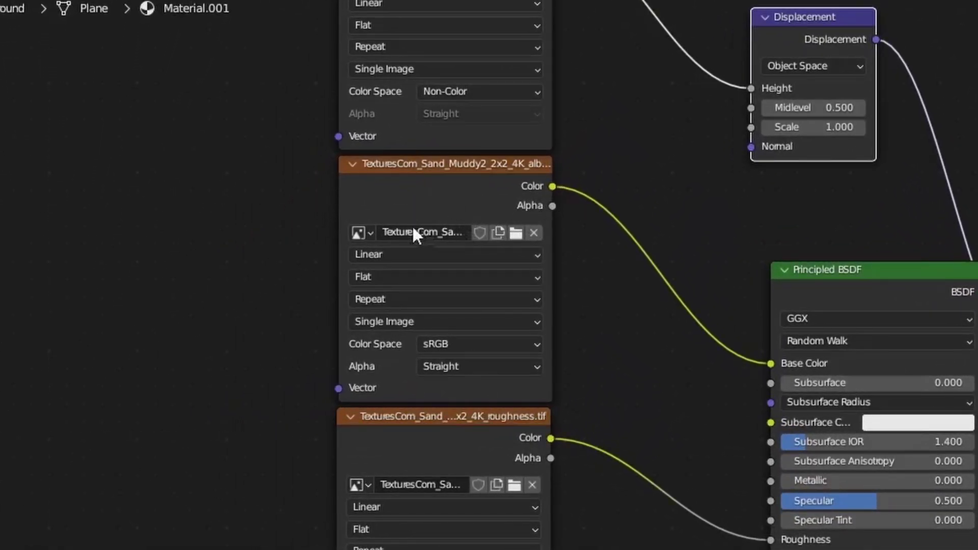
key("z")
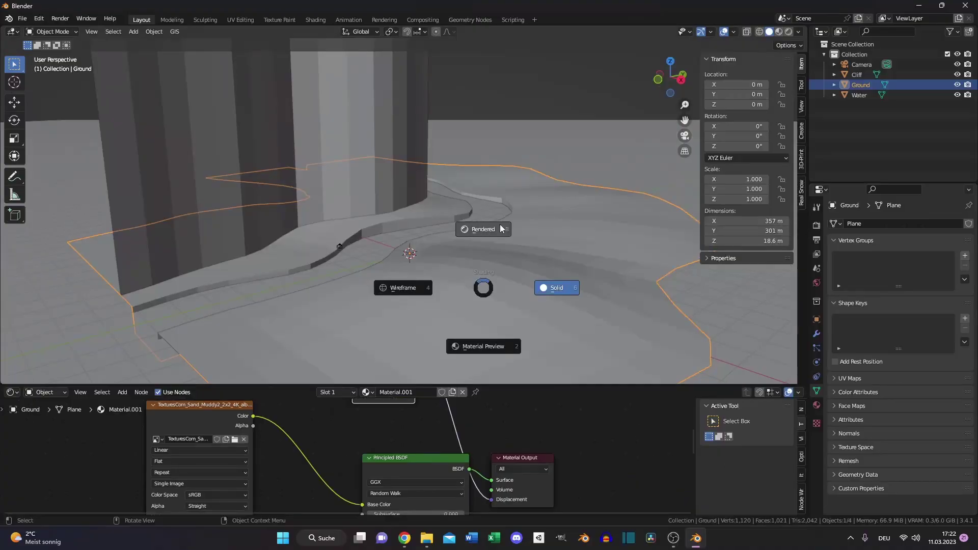
left_click(500, 226)
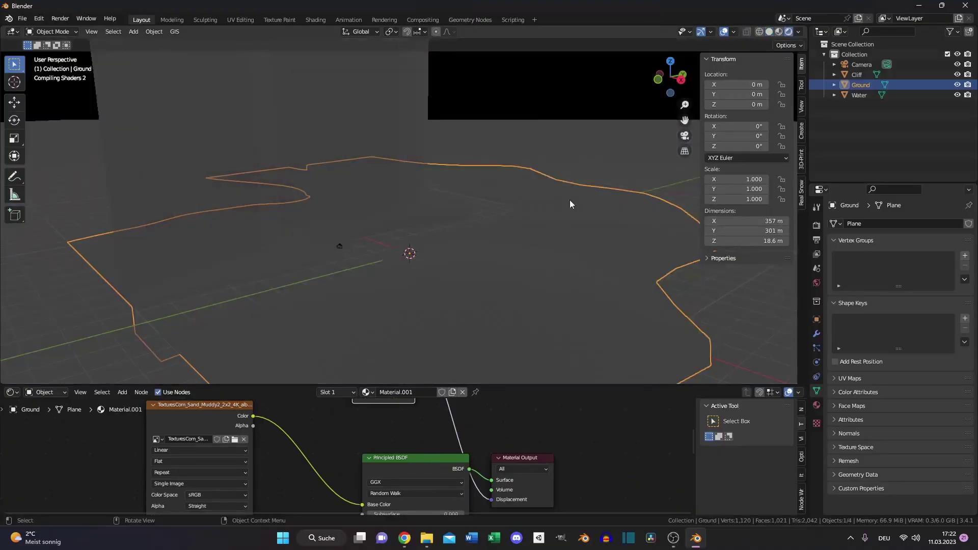
Turn off Scene World and Scene Lights in the viewport shading settings
left_click(798, 31)
left_click(744, 94)
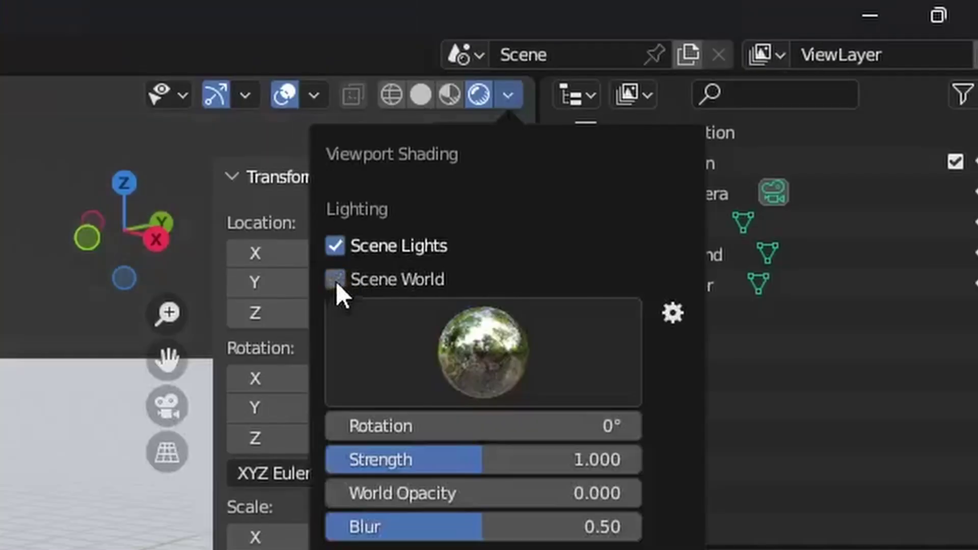
left_click(747, 82)
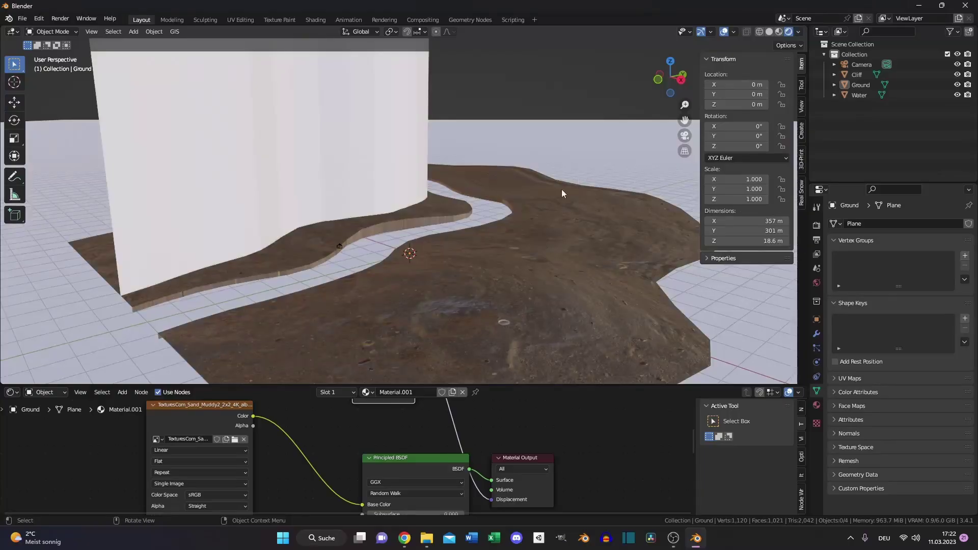
middle_click_drag(562, 189, 552, 209)
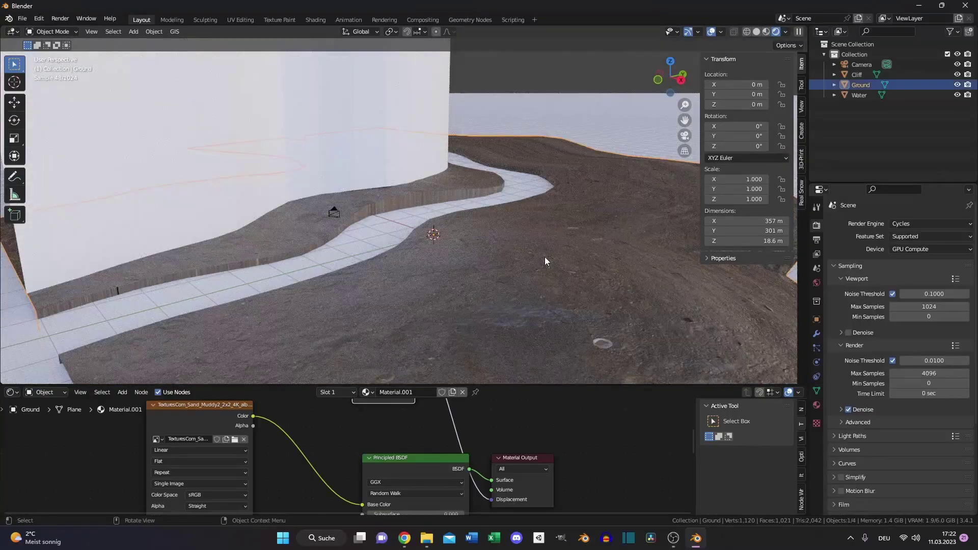
Select all of the Ground mesh in Edit Mode and UV-unwrap it
key("Tab")
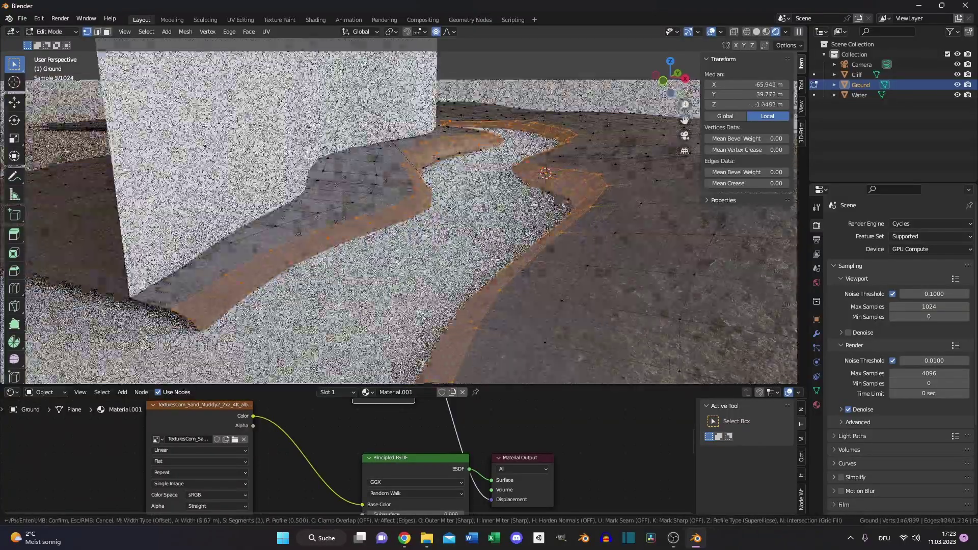
key("a")
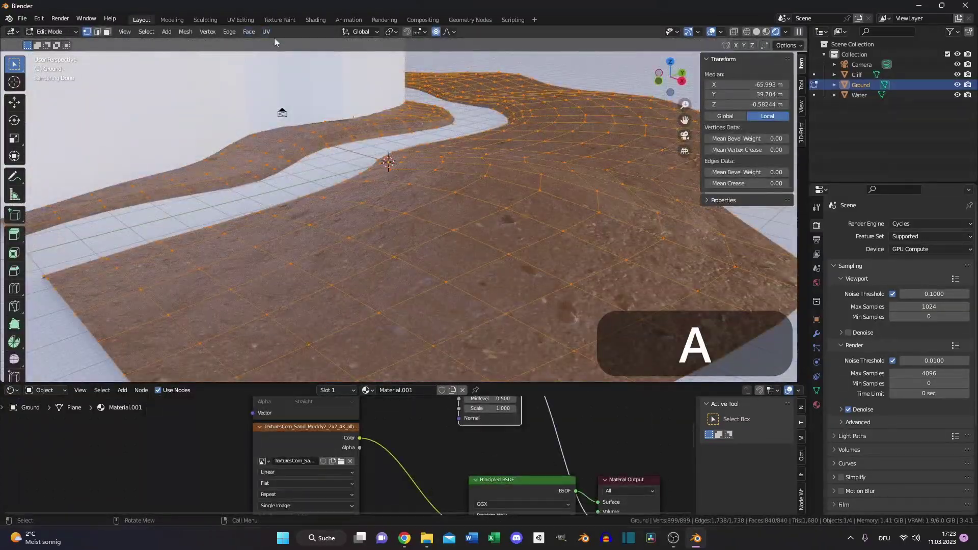
key("u")
left_click(284, 41)
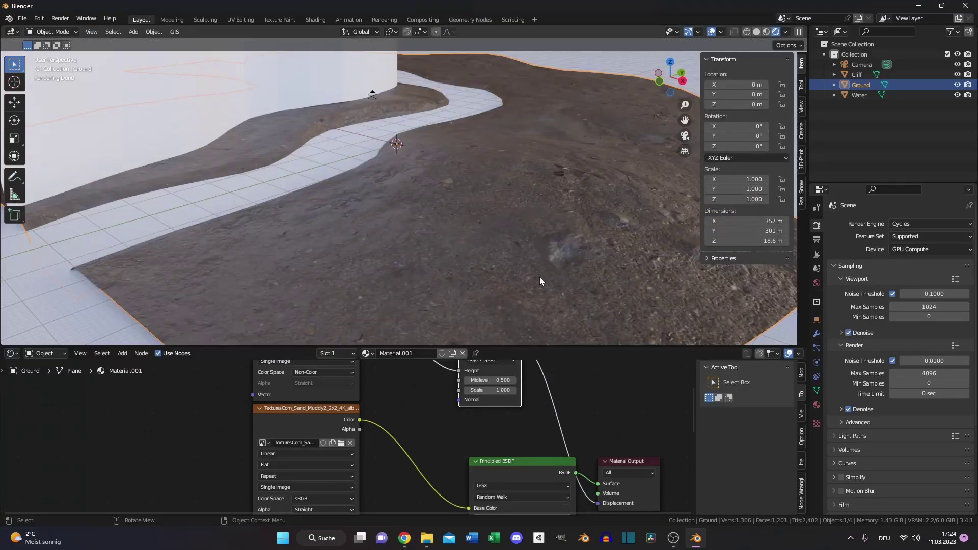
Add a Texture Coordinate node to the Ground material
left_click_drag(533, 346, 530, 220)
left_click(419, 261)
key("shift+a")
left_click(154, 343)
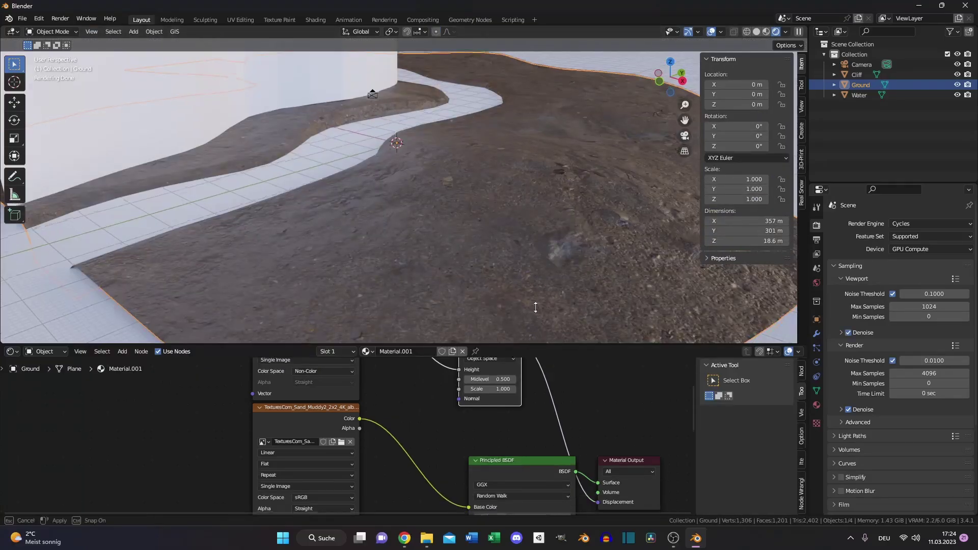
type("coo")
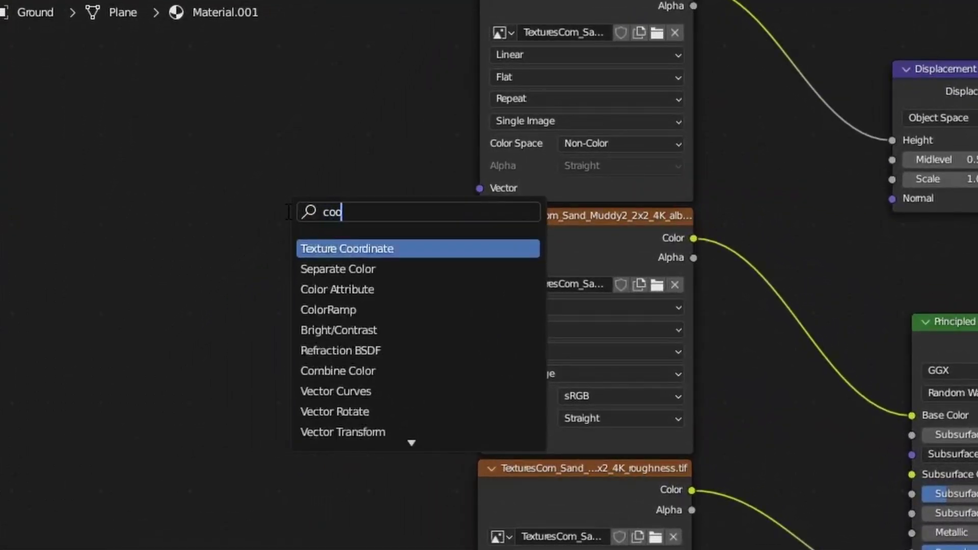
key("Return")
Add a Mapping node with its scale set to 5
key("shift+a")
left_click(288, 199)
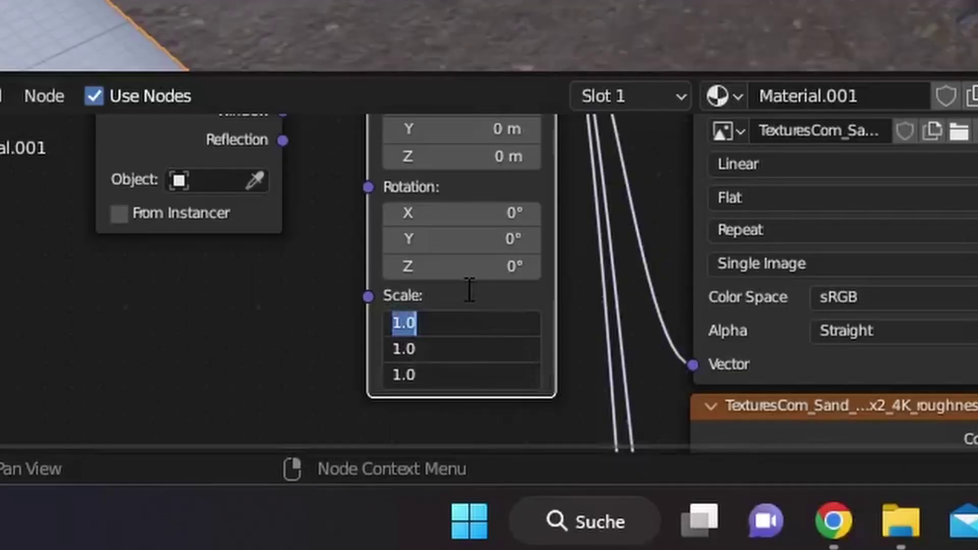
type("5")
key("Return")
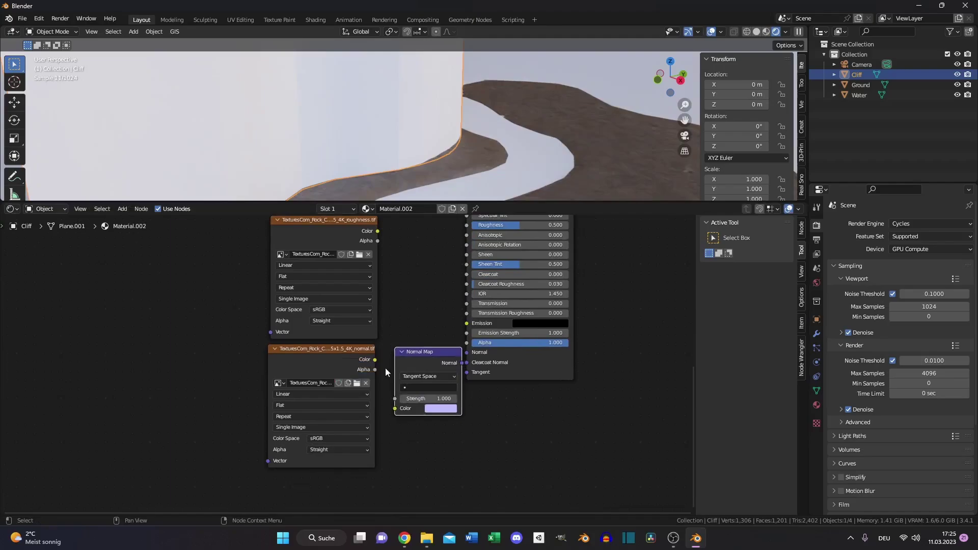
Add Normal Map and Mapping nodes to the Cliff's rock material
left_click(385, 368)
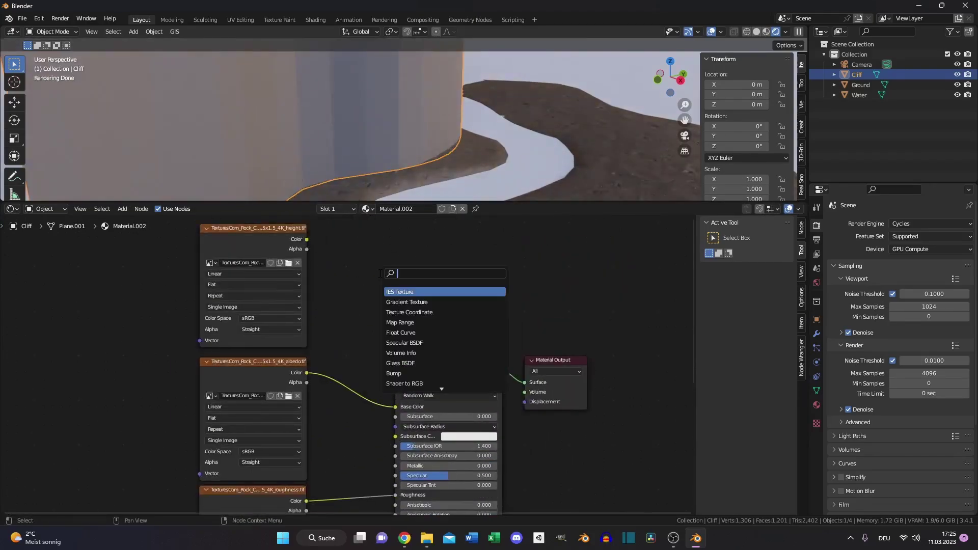
key("shift+a")
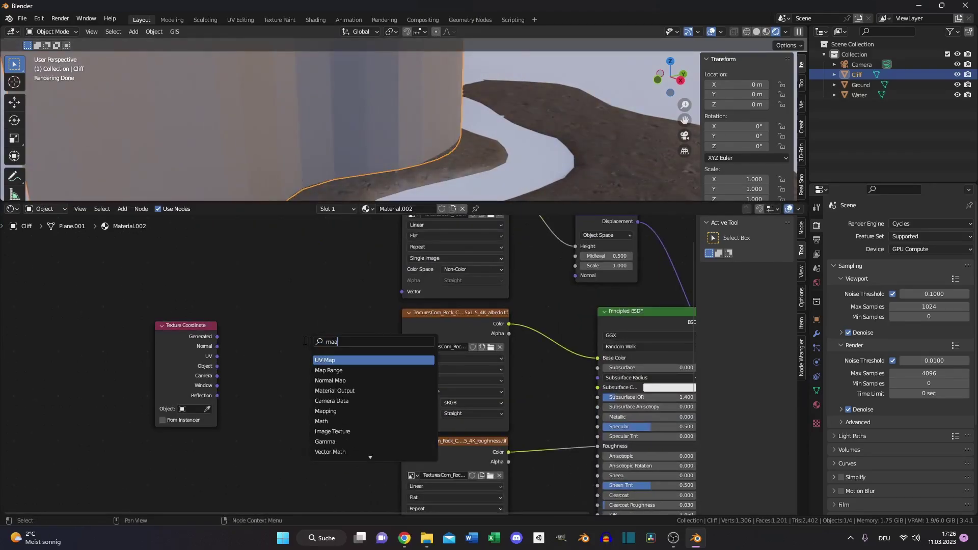
key("Return")
left_click(274, 341)
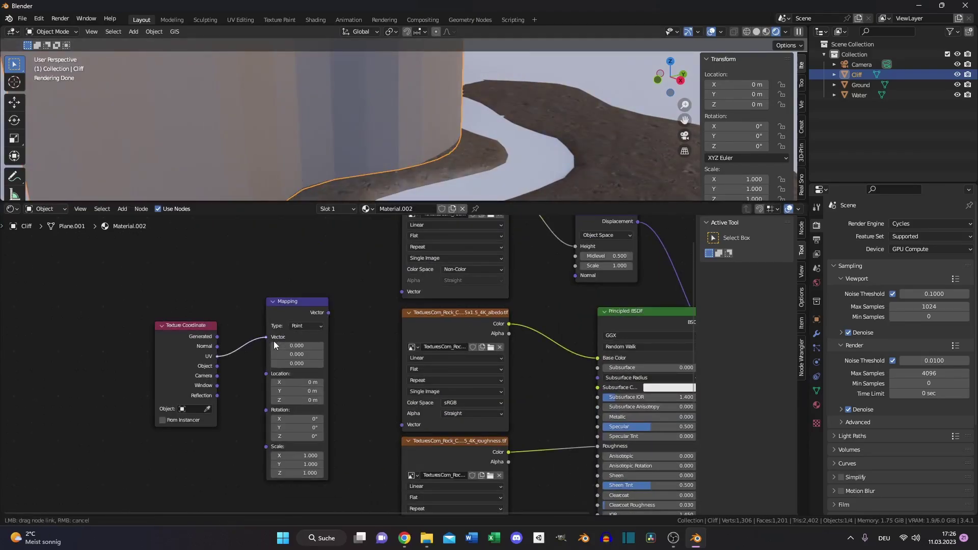
Select the whole Cliff mesh and UV-unwrap it
key("a")
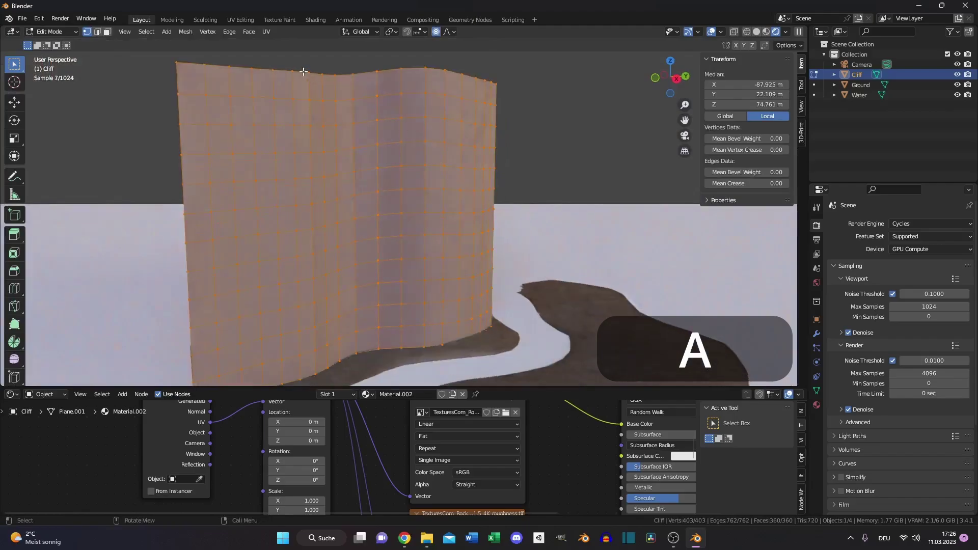
left_click(266, 32)
left_click(286, 44)
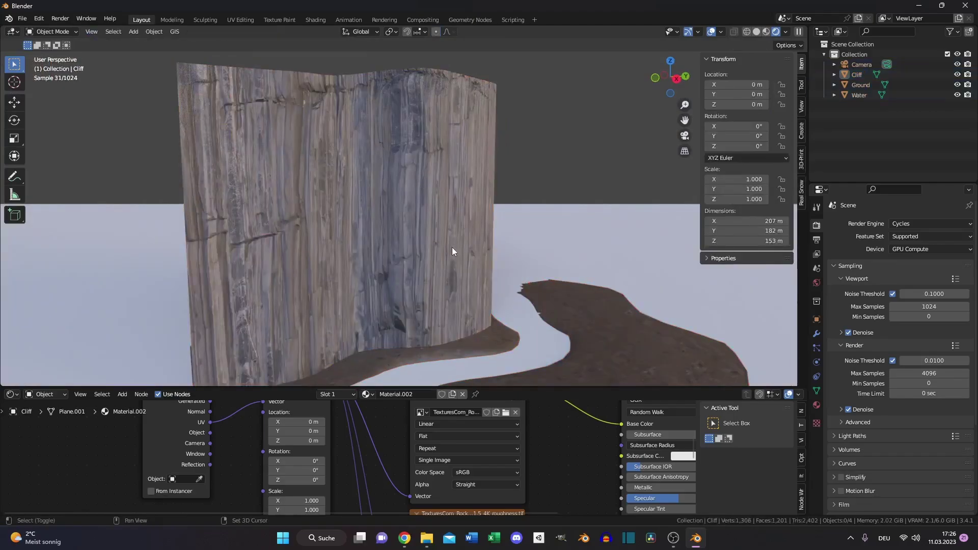
Set the Cliff mapping scale to 3 on all axes and Z rotation to −90°
left_click_drag(297, 501, 297, 510)
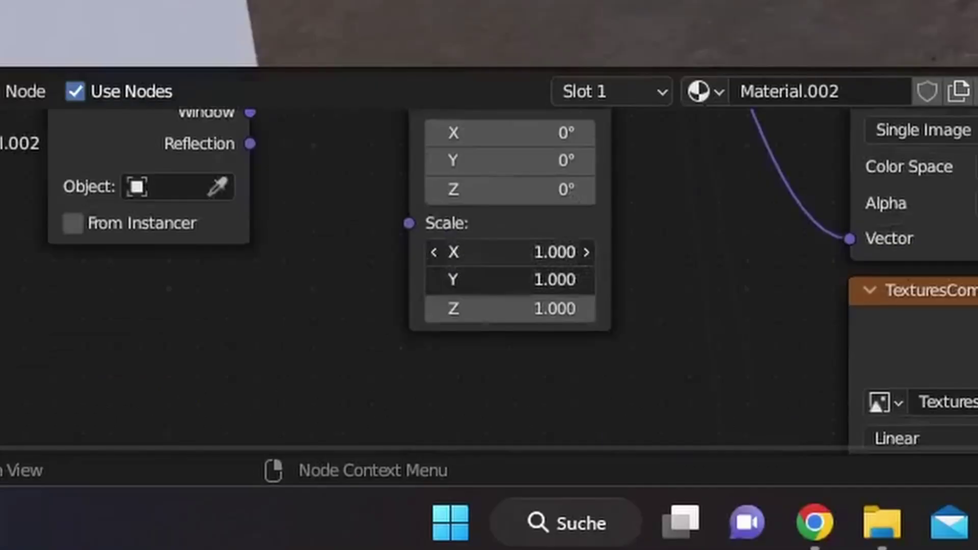
left_click_drag(526, 309, 525, 223)
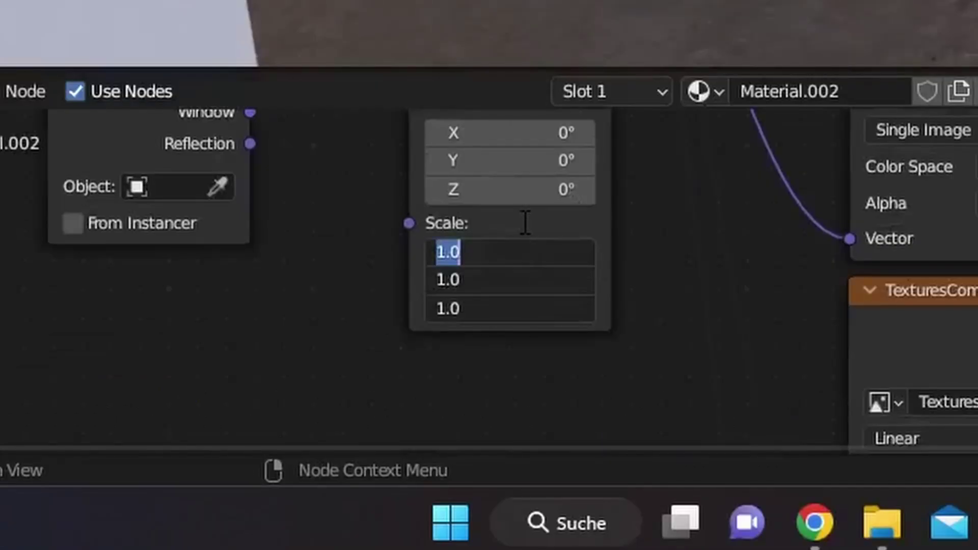
type("3")
key("Return")
middle_click_drag(525, 222, 507, 343)
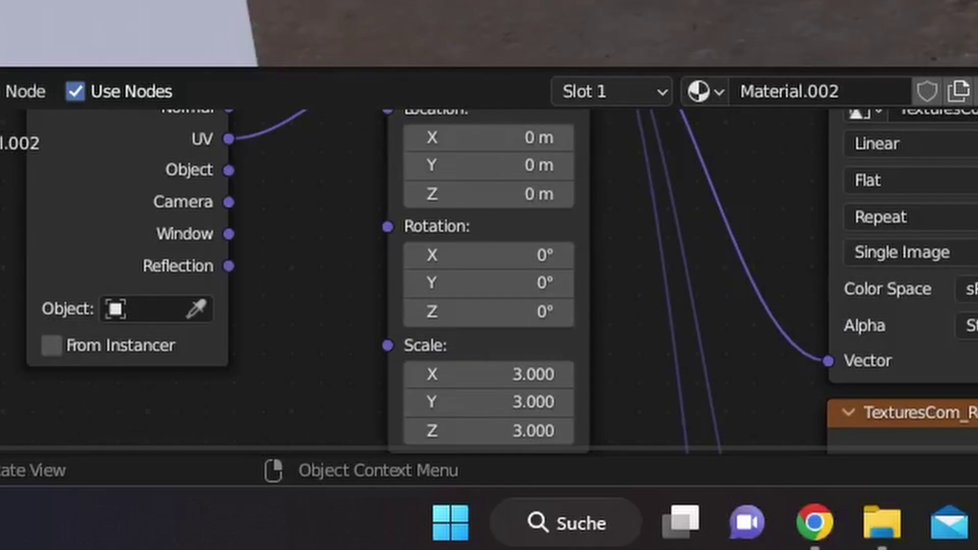
left_click(497, 310)
type("-90")
key("Return")
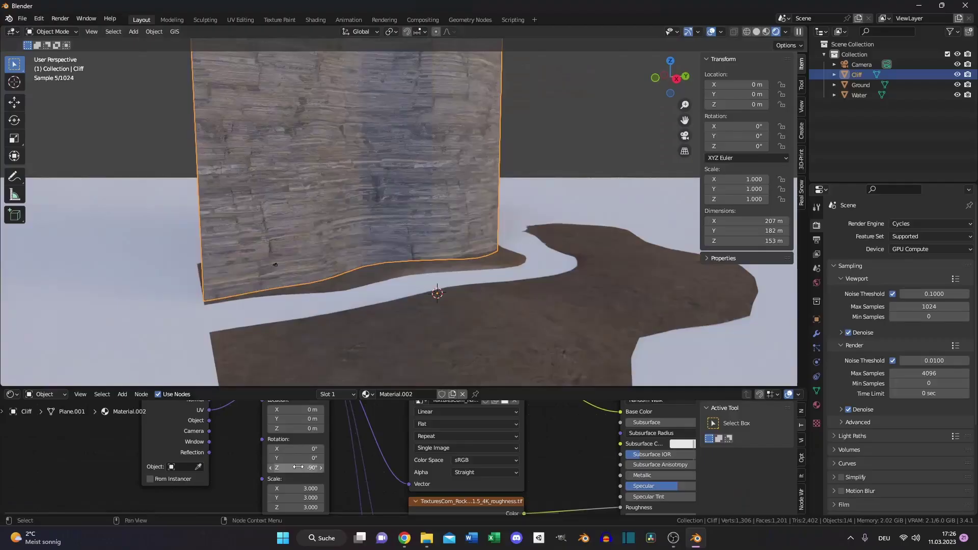
scroll(453, 242, "up", 5)
middle_click_drag(453, 242, 597, 219)
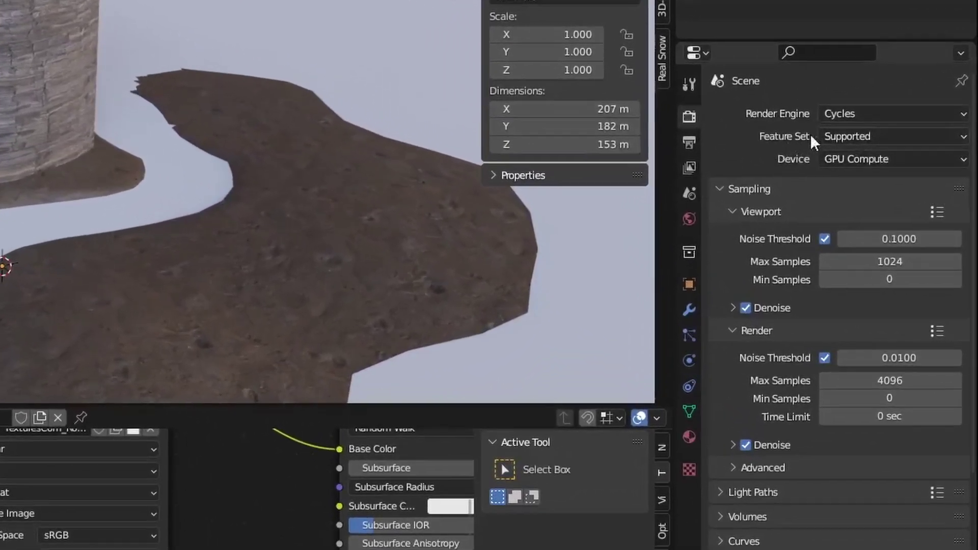
Switch the Cycles feature set to Experimental
left_click(908, 238)
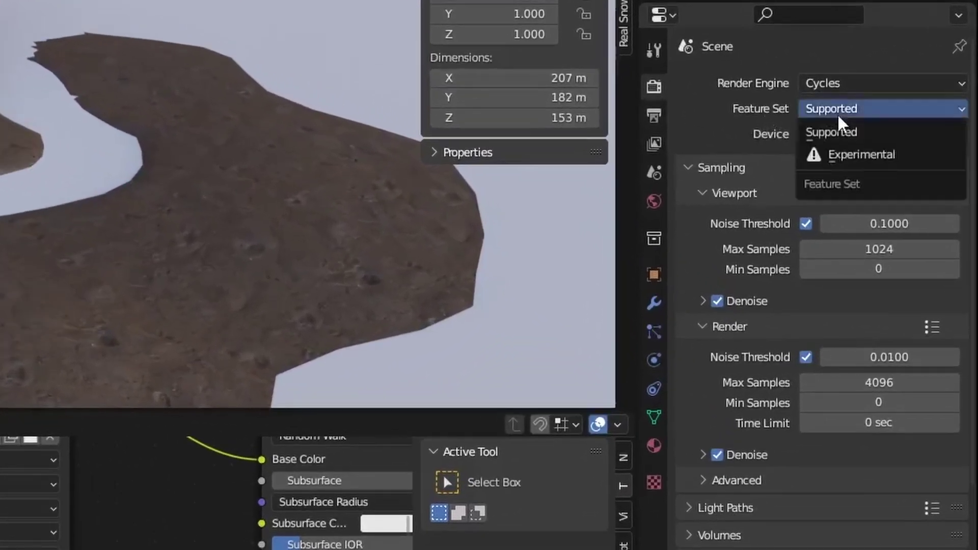
left_click(853, 152)
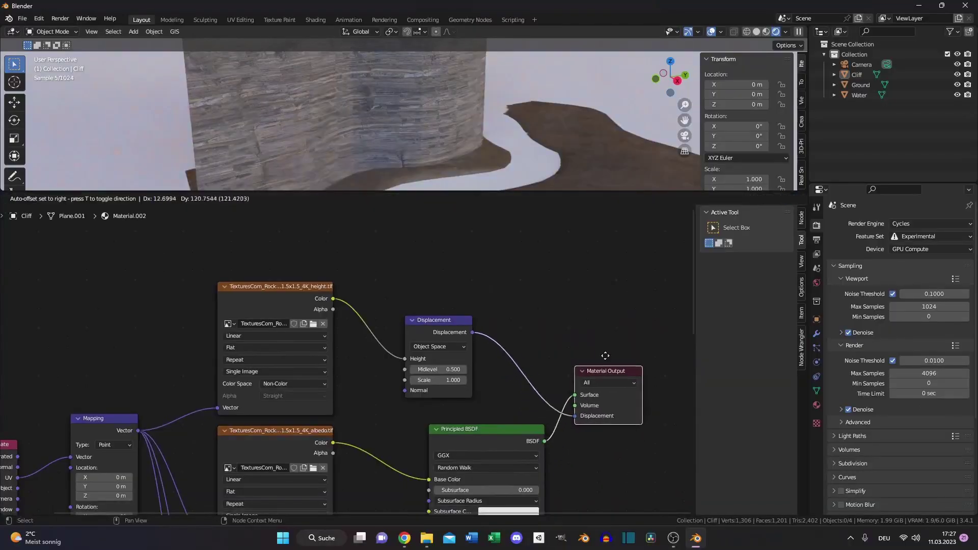
left_click_drag(606, 356, 599, 308)
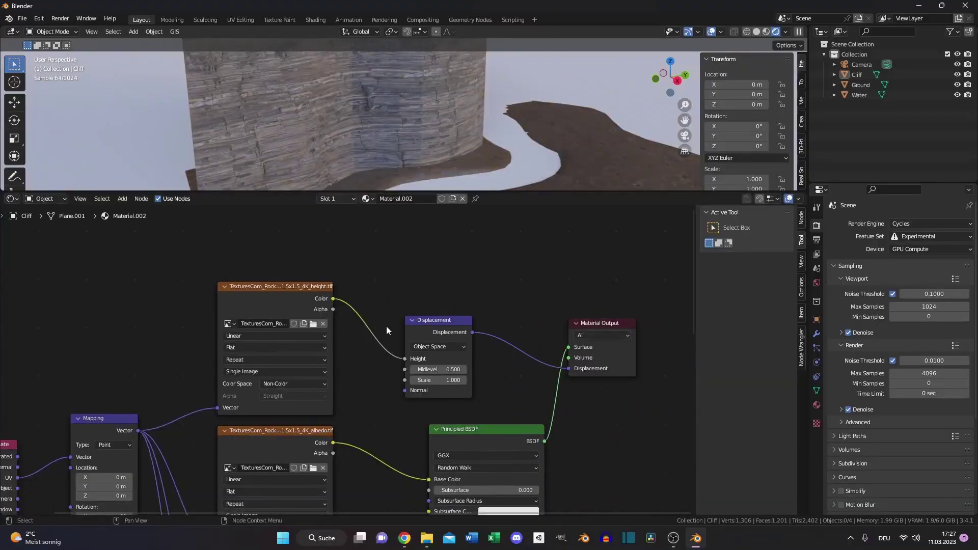
Set the Cliff material's displacement method to Displacement and Bump
left_click(817, 406)
scroll(848, 375, "down", 10)
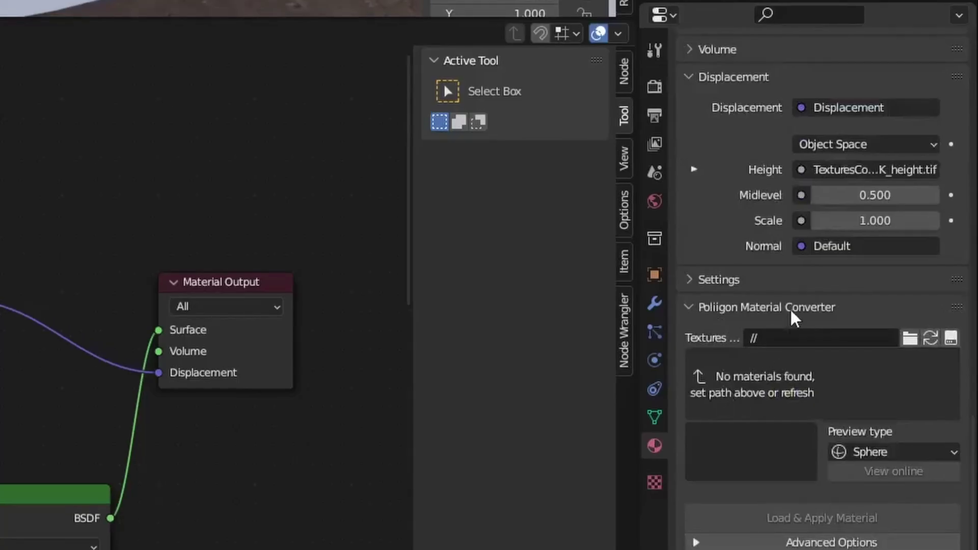
scroll(749, 280, "up", 4)
left_click(689, 360)
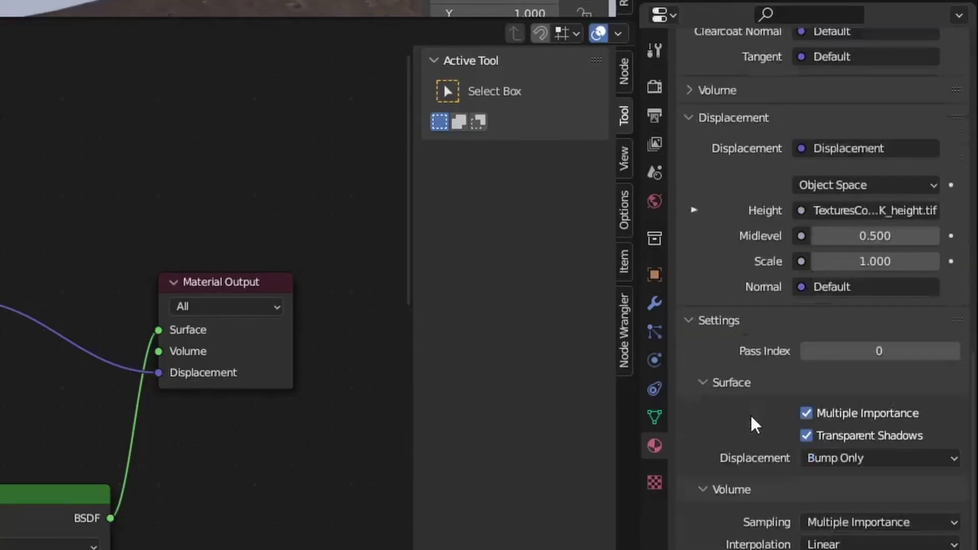
scroll(794, 423, "down", 3)
left_click(849, 418)
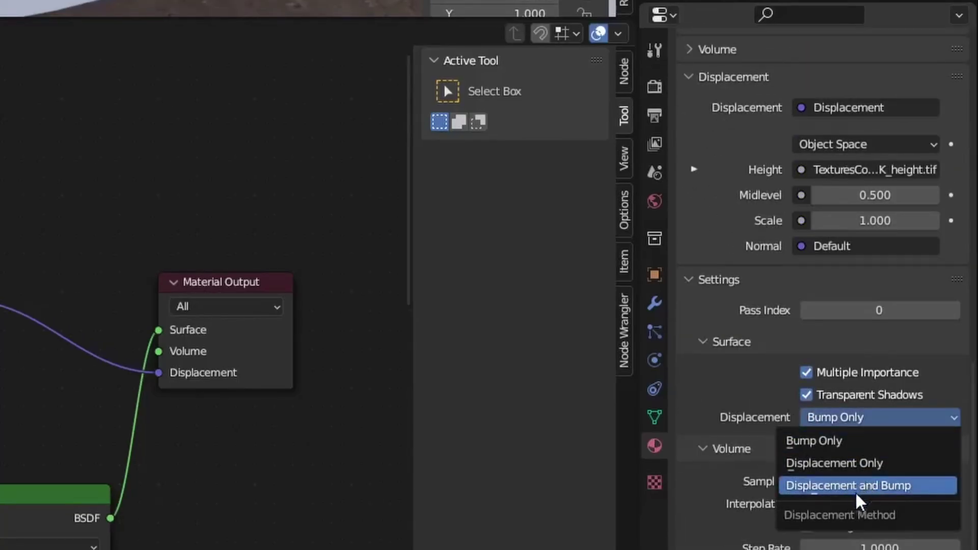
left_click(826, 492)
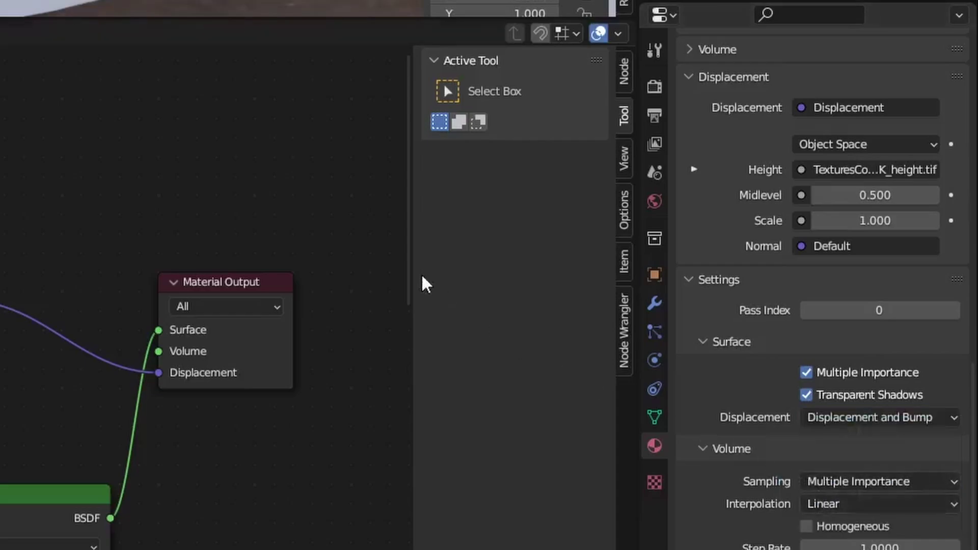
left_click(655, 304)
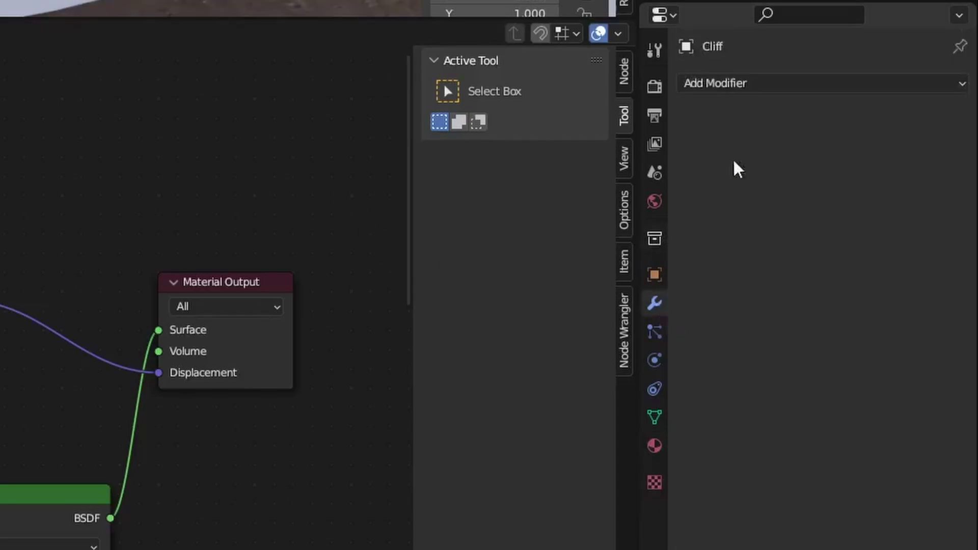
Add an adaptive Simple Subdivision Surface modifier to the Cliff
left_click(725, 88)
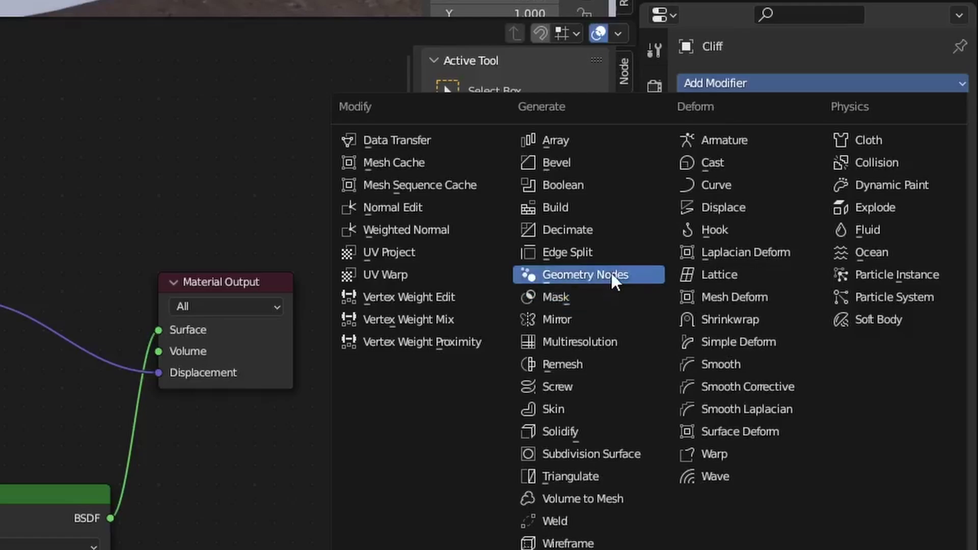
left_click(595, 455)
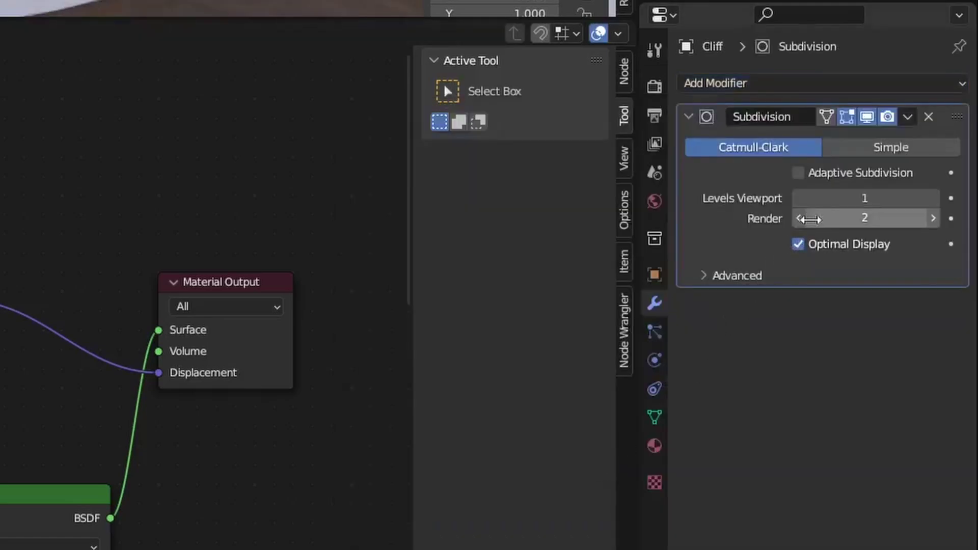
left_click(798, 173)
left_click(881, 145)
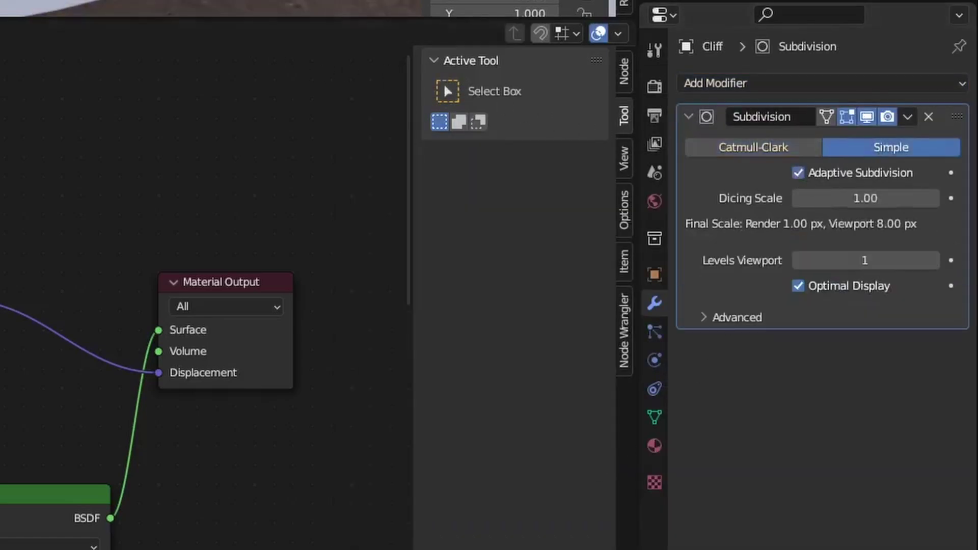
Set the render Subdivision dicing camera to Camera and view through it
left_click(655, 87)
scroll(729, 250, "down", 4)
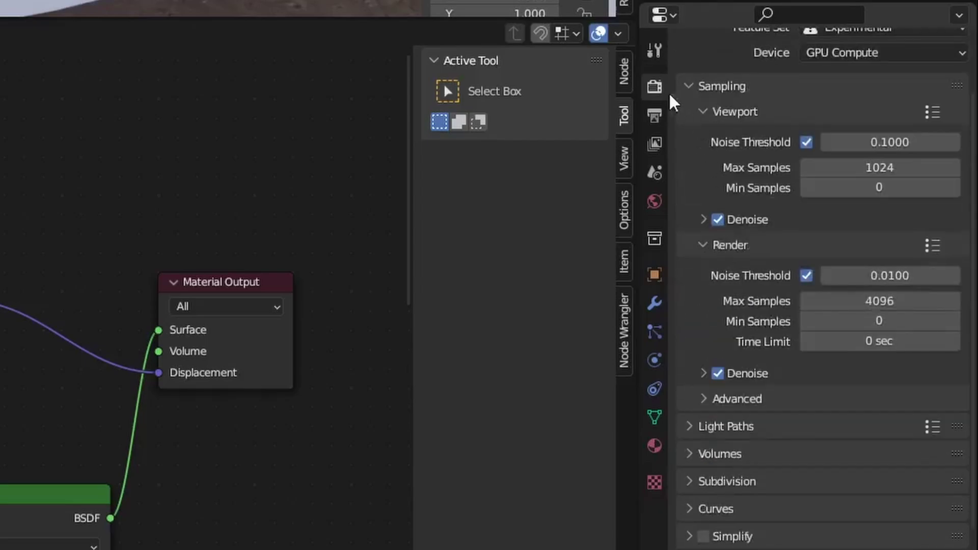
scroll(712, 258, "down", 2)
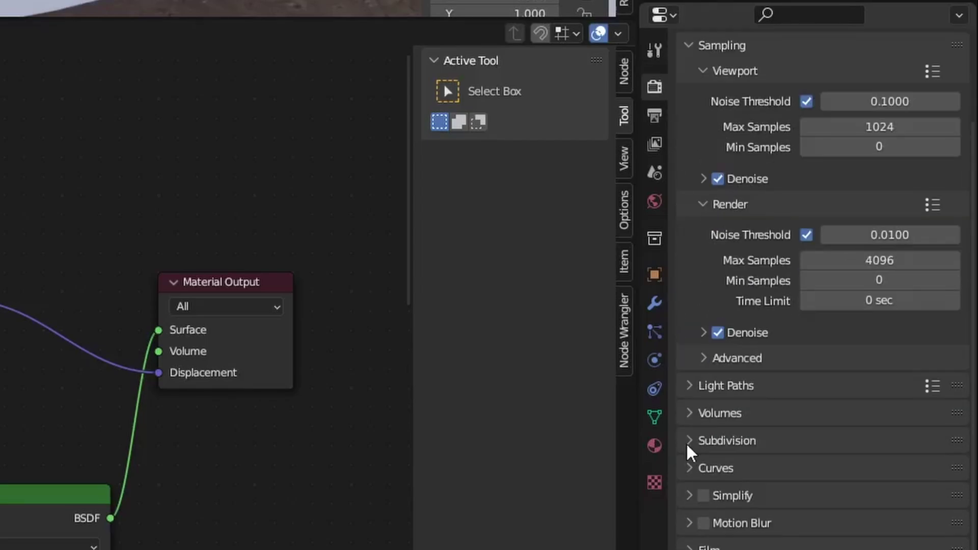
left_click(690, 442)
scroll(728, 456, "down", 4)
left_click(861, 485)
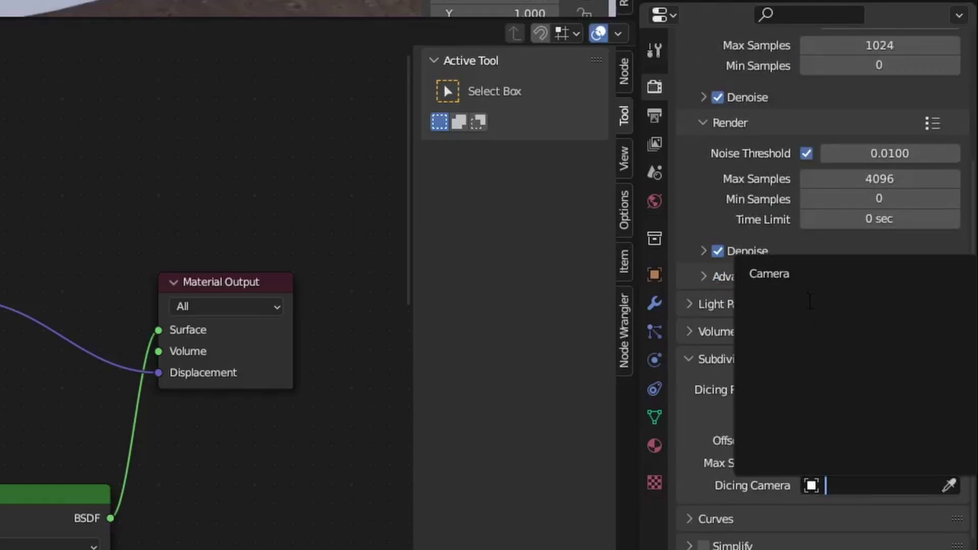
left_click(792, 275)
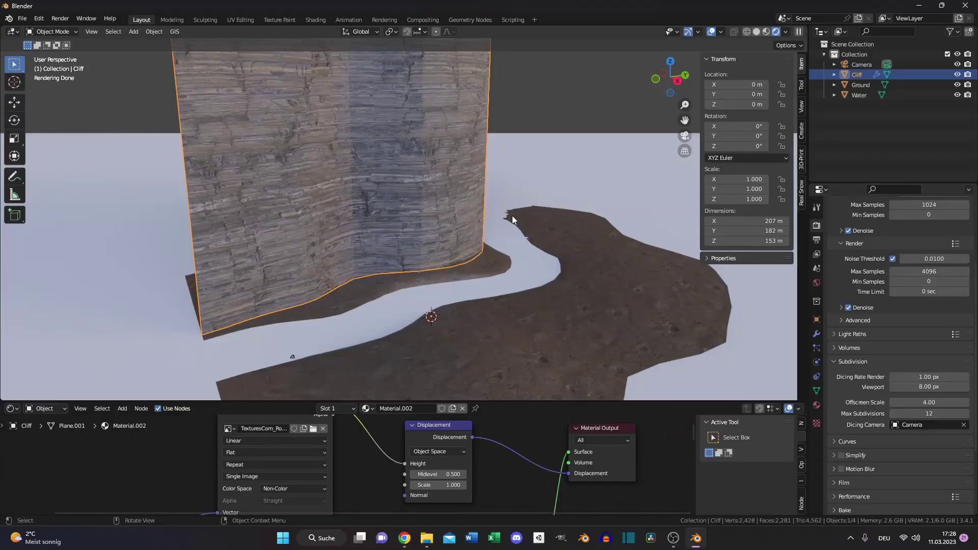
key("KP_0")
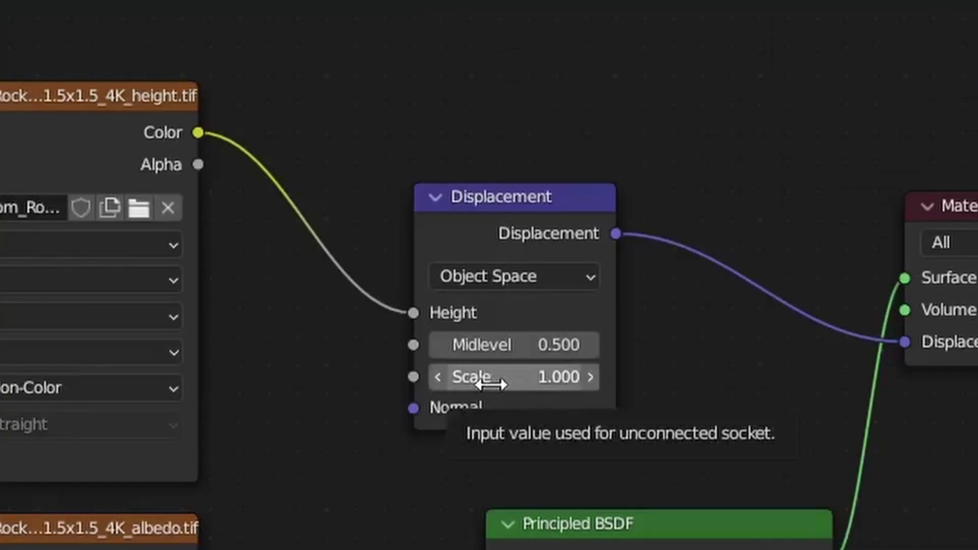
Raise the cliff Displacement node's Scale to 30
left_click(432, 426)
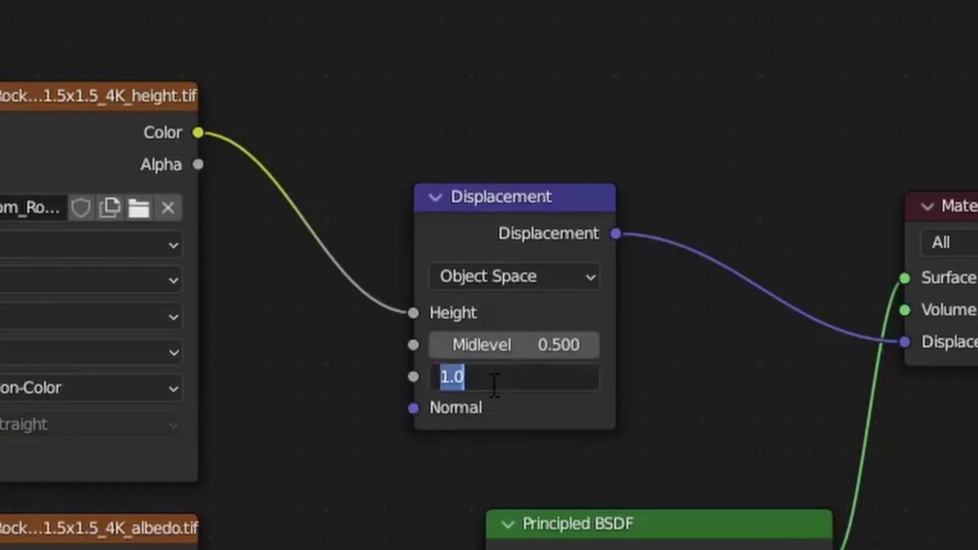
type("25")
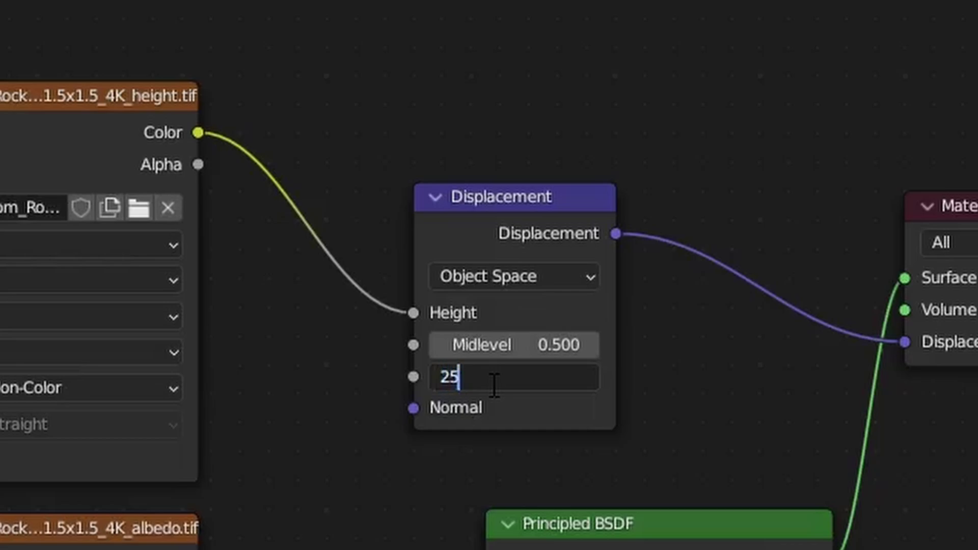
key("Return")
left_click_drag(490, 385, 511, 384)
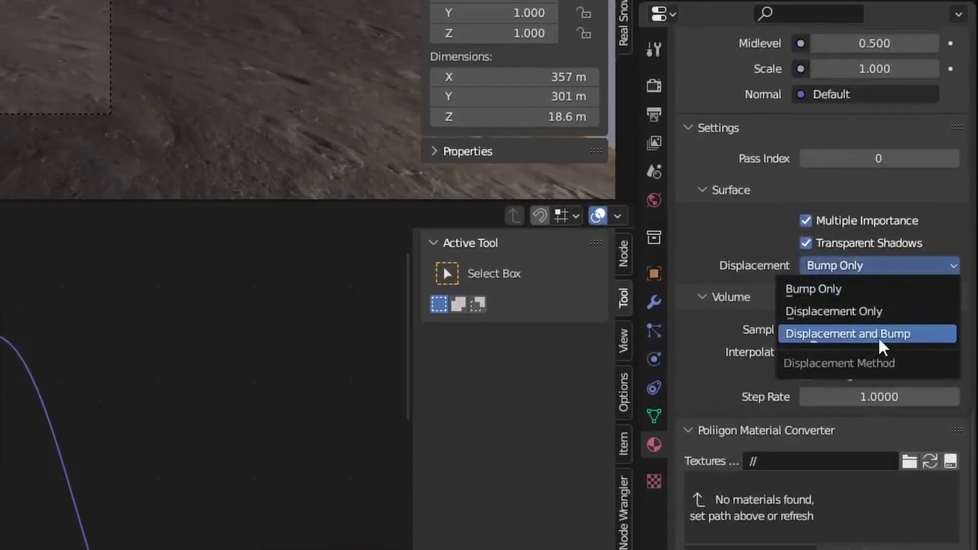
Use Displacement and Bump for the Ground material and give Ground an adaptive Subdivision modifier
left_click(878, 336)
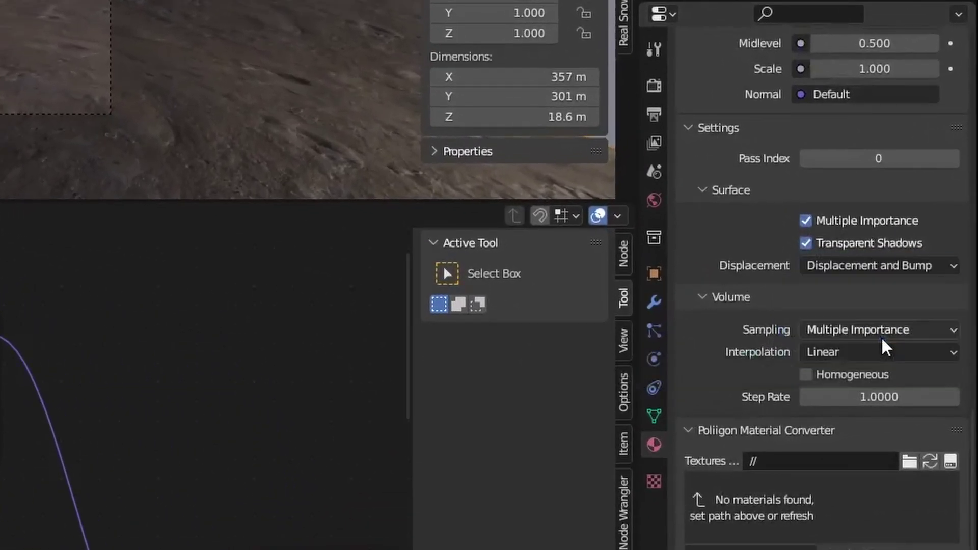
left_click(654, 302)
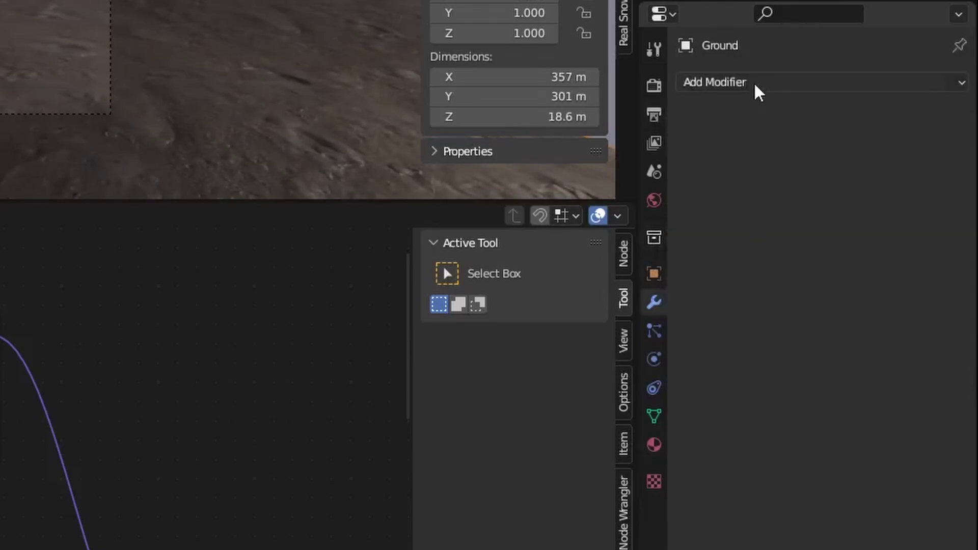
left_click(754, 81)
left_click(609, 454)
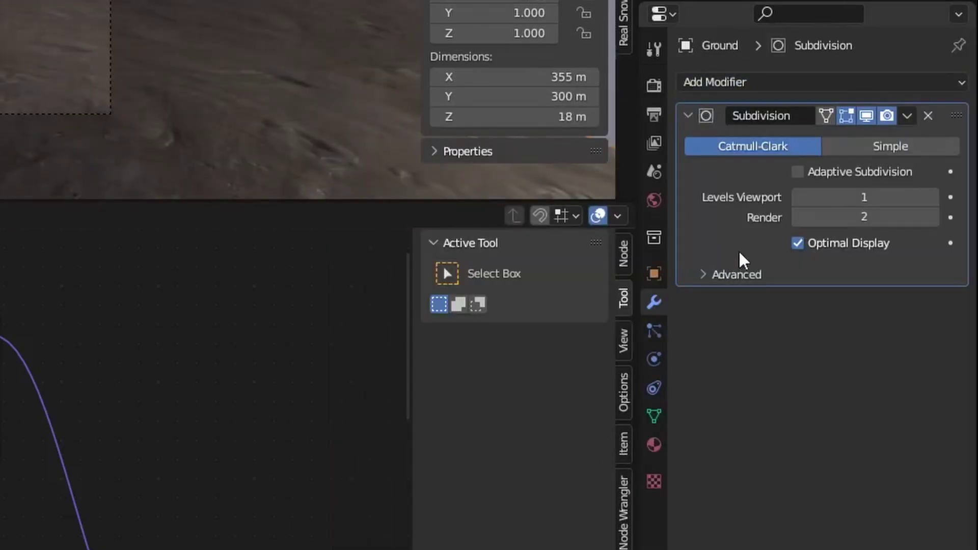
left_click(798, 172)
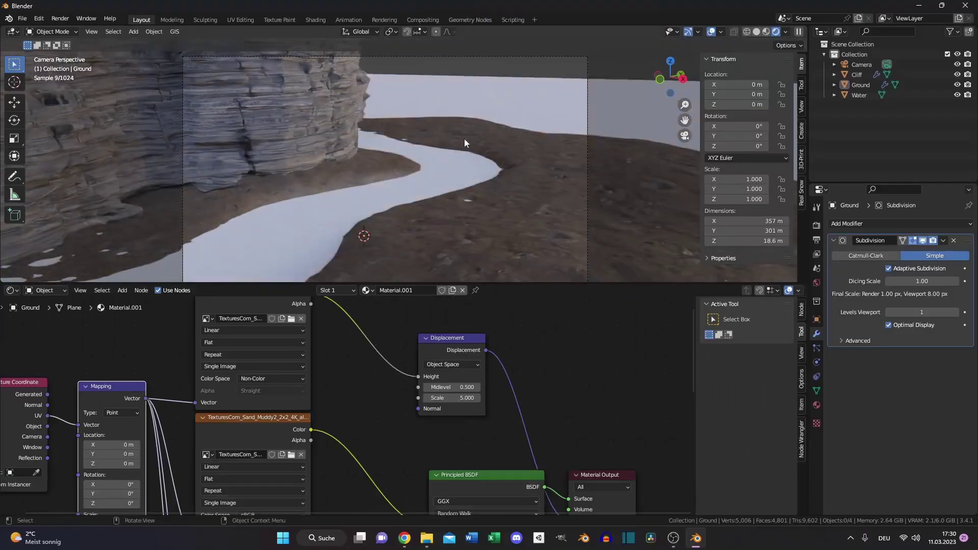
Create a new material for the Water plane with Roughness 0.05
left_click(461, 97)
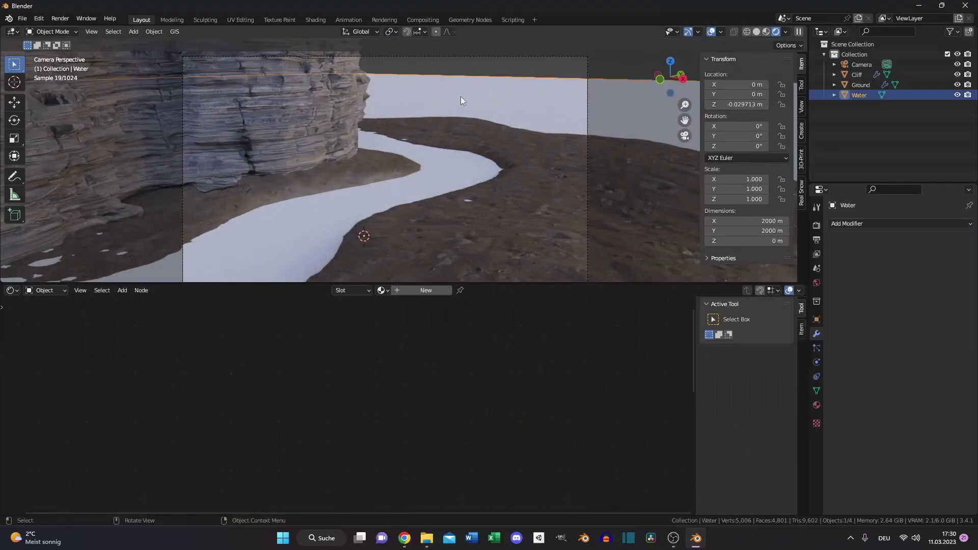
left_click(426, 290)
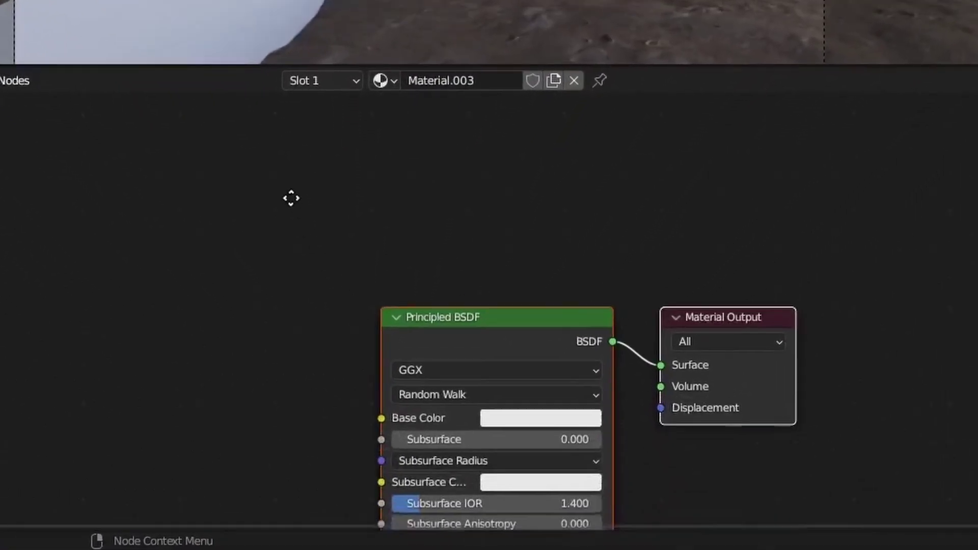
middle_click_drag(291, 198, 186, 205)
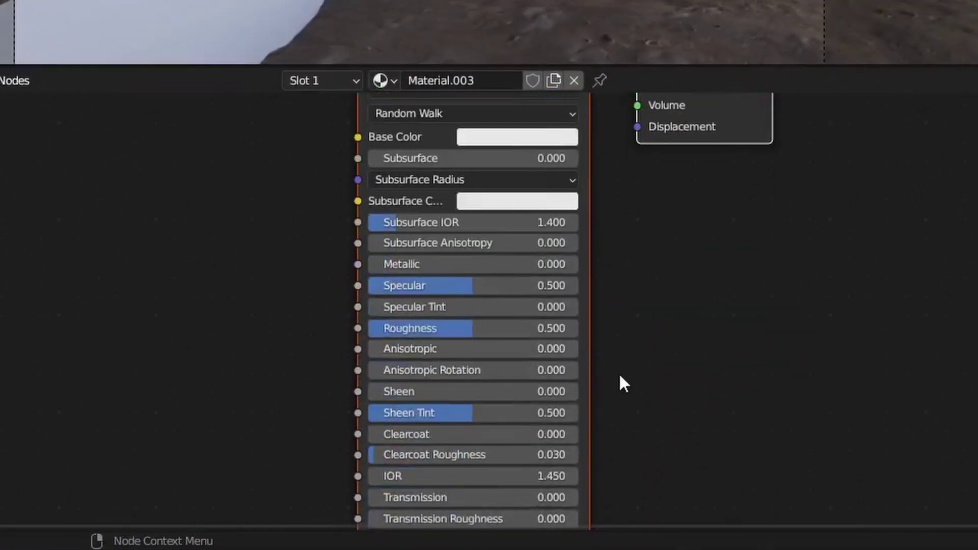
left_click(515, 112)
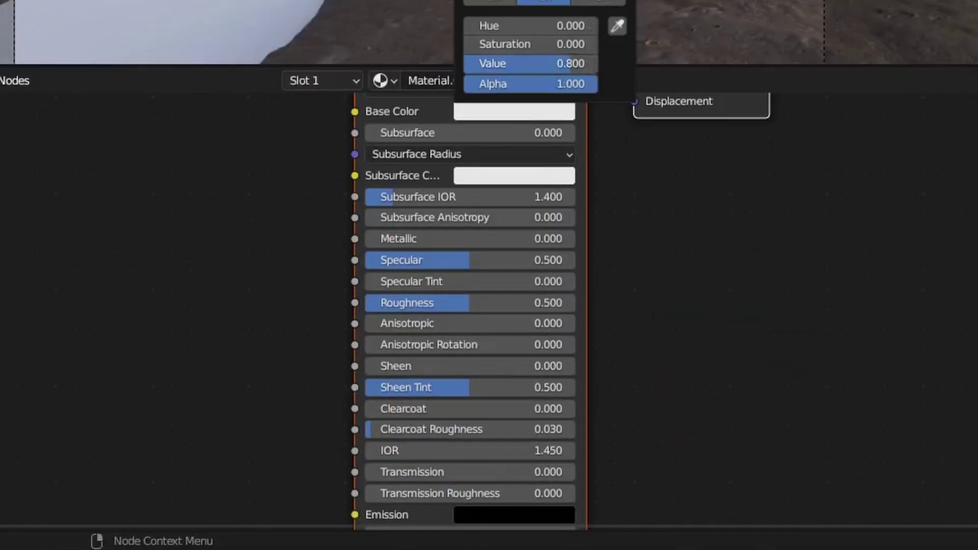
left_click(492, 309)
type(".0")
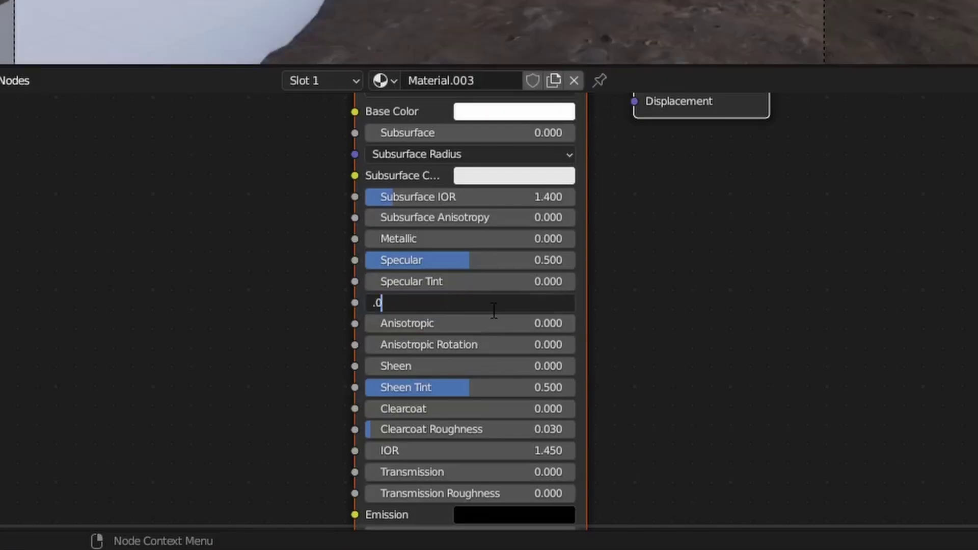
type("5")
key("Return")
Set the water's Transmission to 1.0 and IOR to 1.333
middle_click_drag(491, 308, 509, 199)
left_click(495, 162)
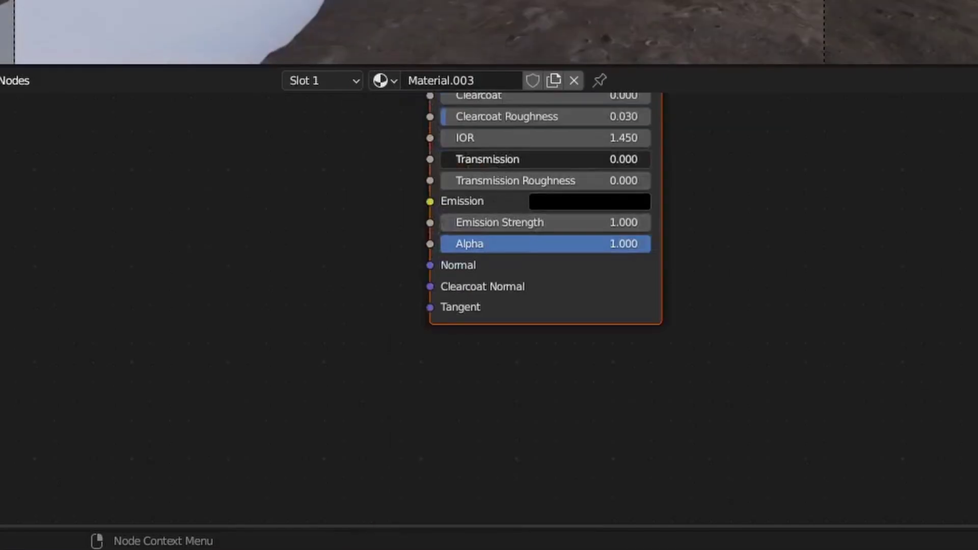
left_click_drag(510, 159, 674, 190)
middle_click_drag(231, 258, 309, 305)
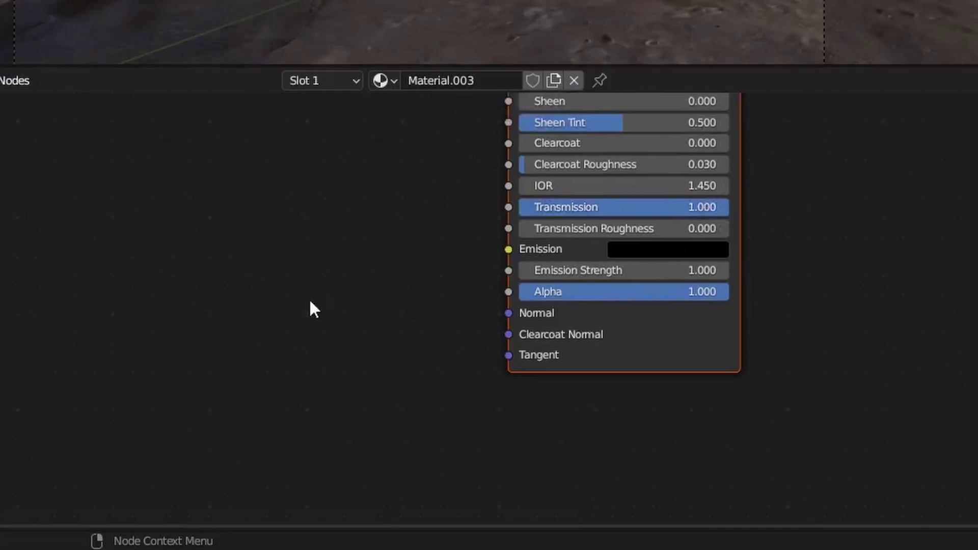
double_click(626, 186)
type("1.333")
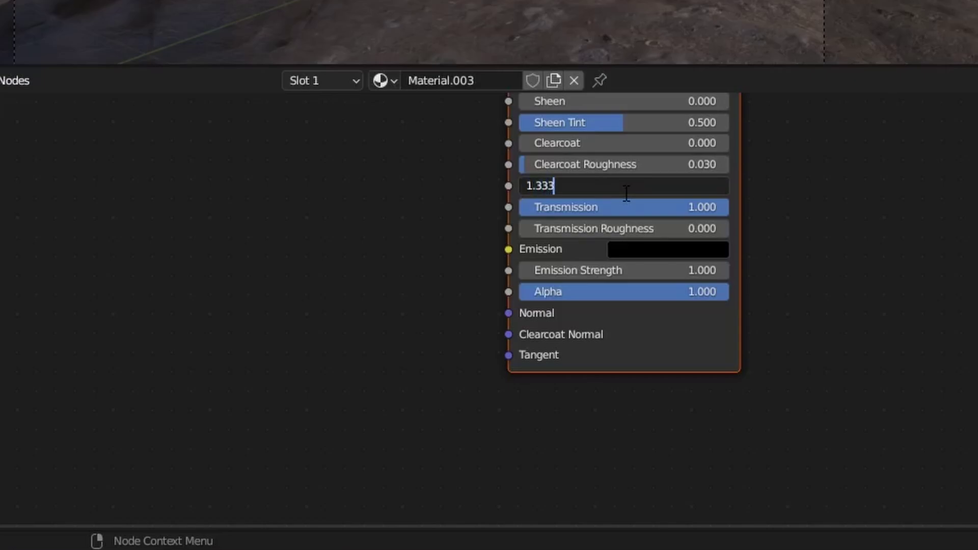
key("Return")
Add a Bump node linked to the Principled BSDF's Normal input
key("shift+a")
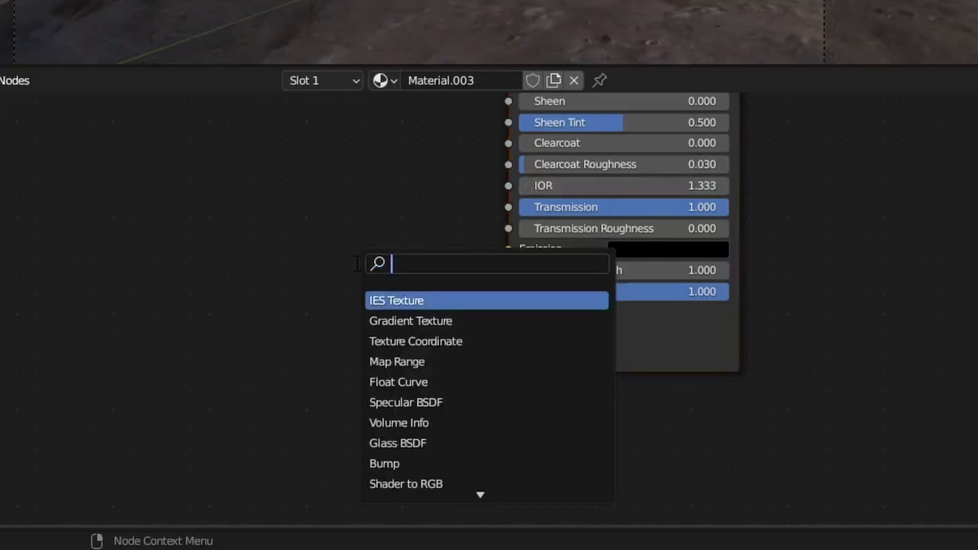
type("no")
key("shift+a")
type("bum")
key("Return")
left_click(312, 242)
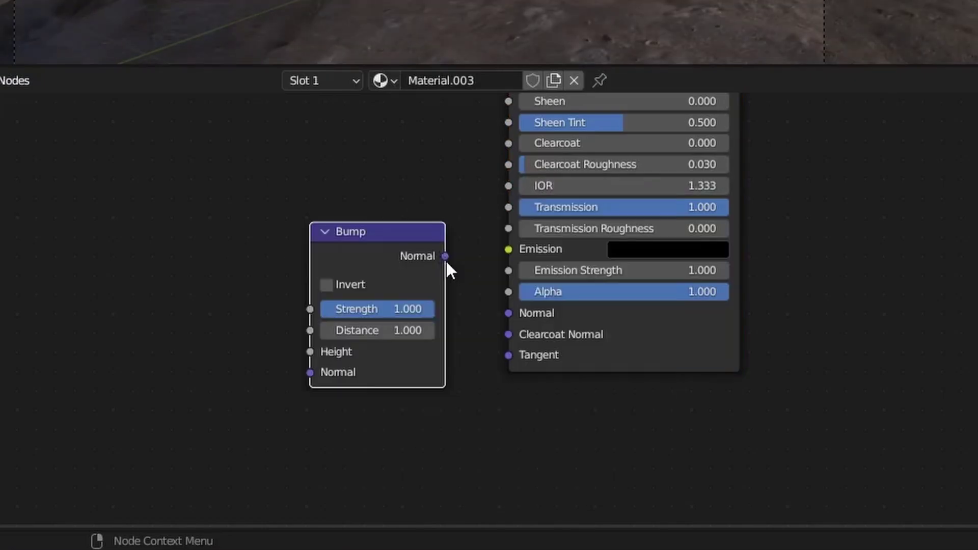
left_click_drag(447, 259, 509, 313)
left_click_drag(402, 254, 403, 263)
Feed a Noise Texture with Scale 0.1 into the Bump Height
key("shift+a")
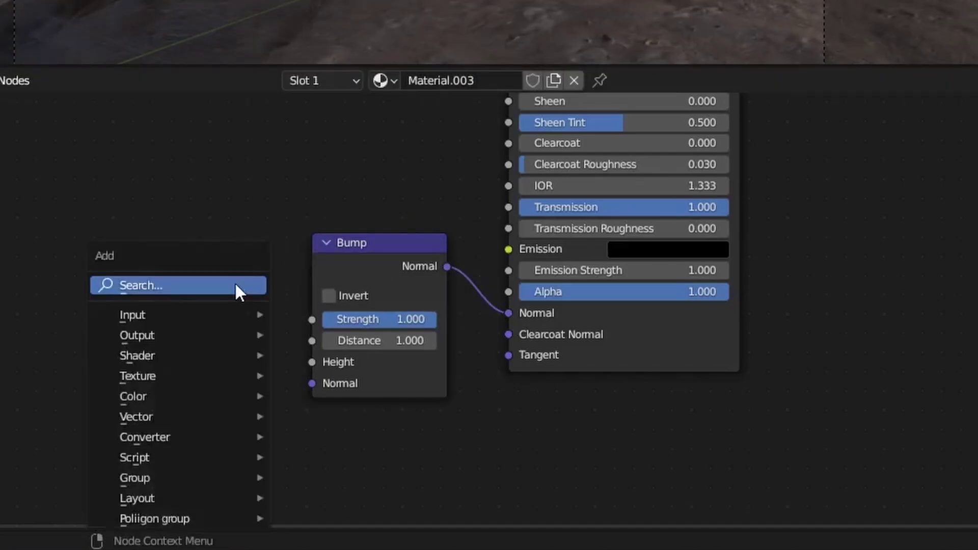
left_click(234, 285)
type("noi")
key("Return")
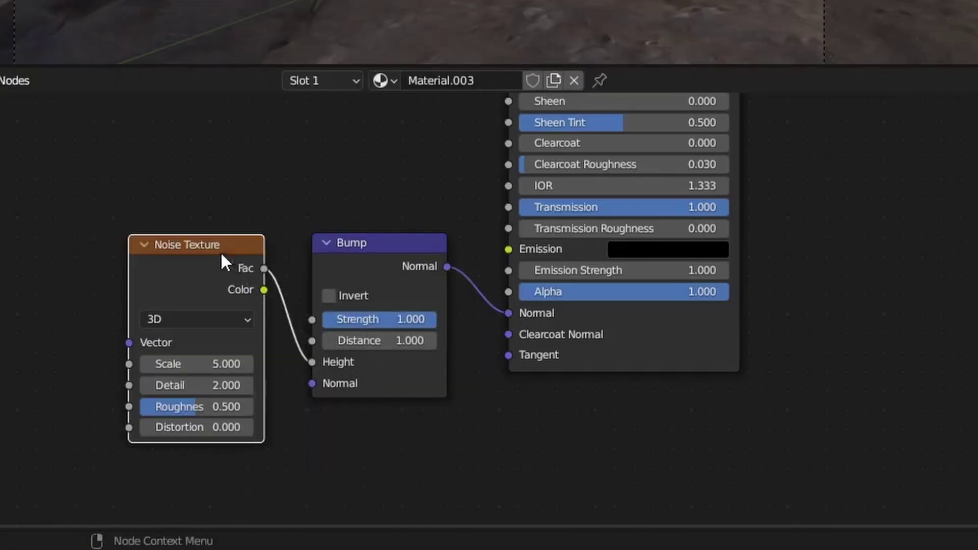
left_click_drag(199, 254, 166, 281)
middle_click_drag(79, 197, 89, 192)
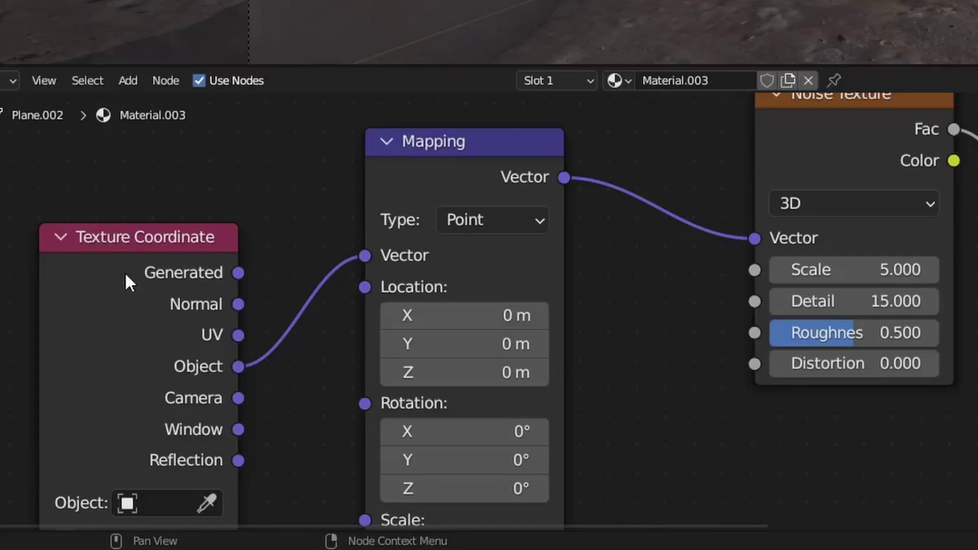
middle_click_drag(718, 269, 491, 283)
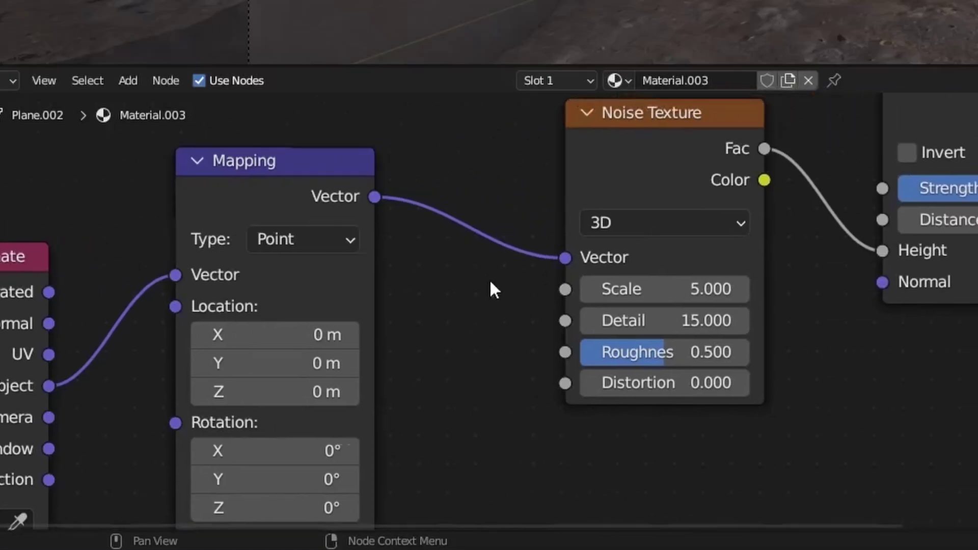
left_click(652, 289)
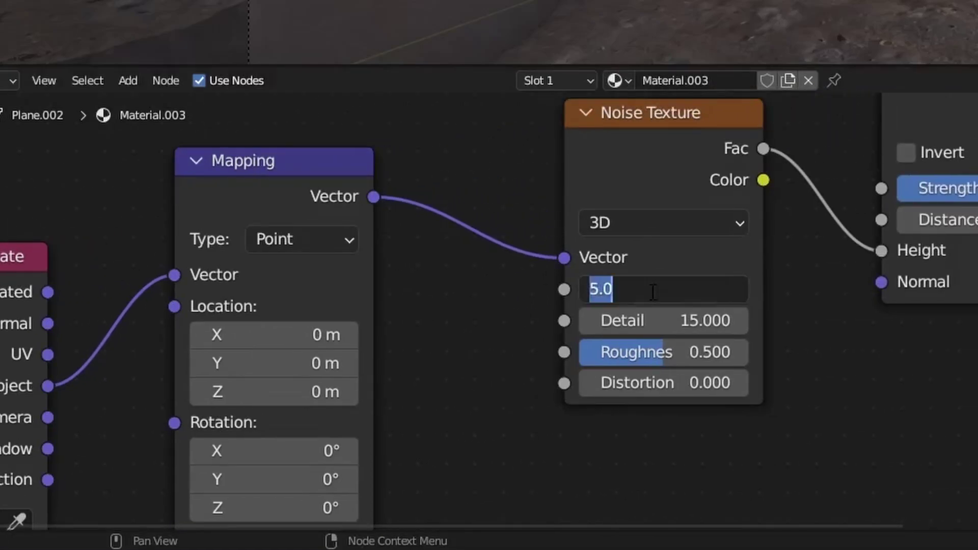
type(".1")
key("Return")
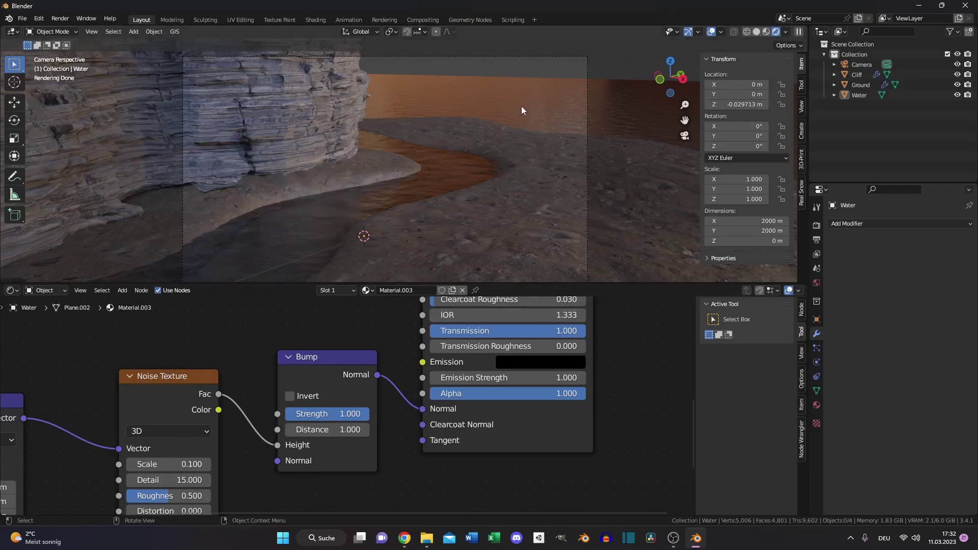
Set the Water material's displacement method to Displacement and Bump
left_click(521, 99)
left_click(816, 405)
scroll(903, 291, "down", 15)
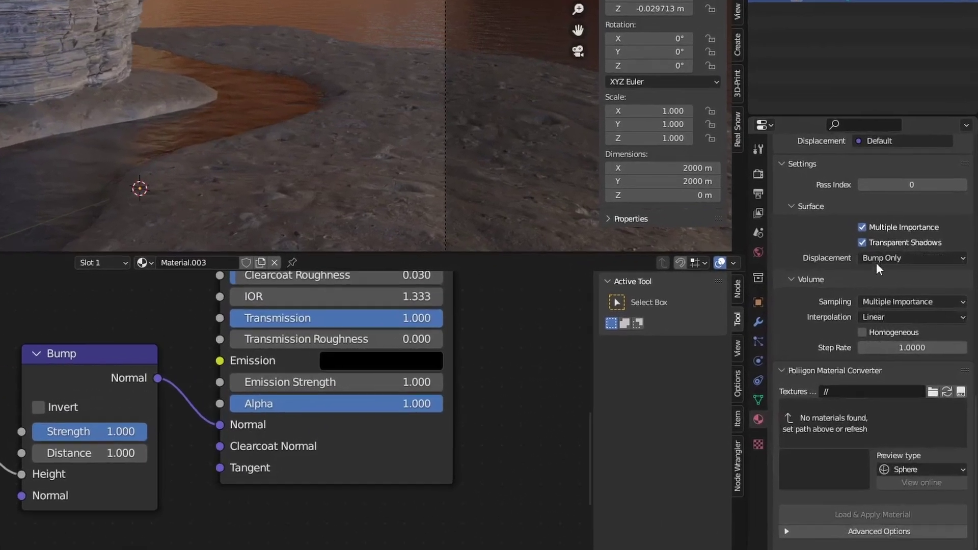
left_click(878, 260)
left_click(886, 306)
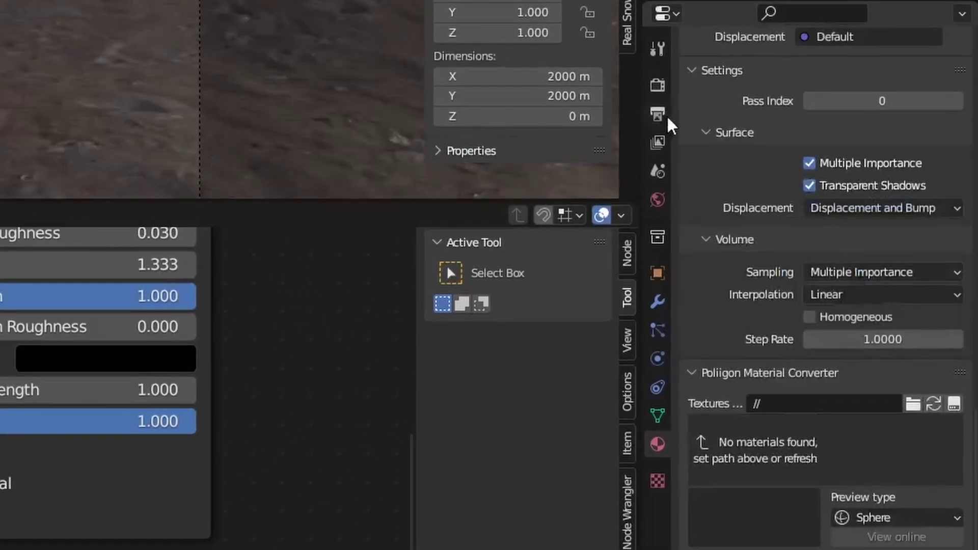
Give the Water an adaptive Simple Subdivision modifier
left_click(658, 301)
left_click(825, 82)
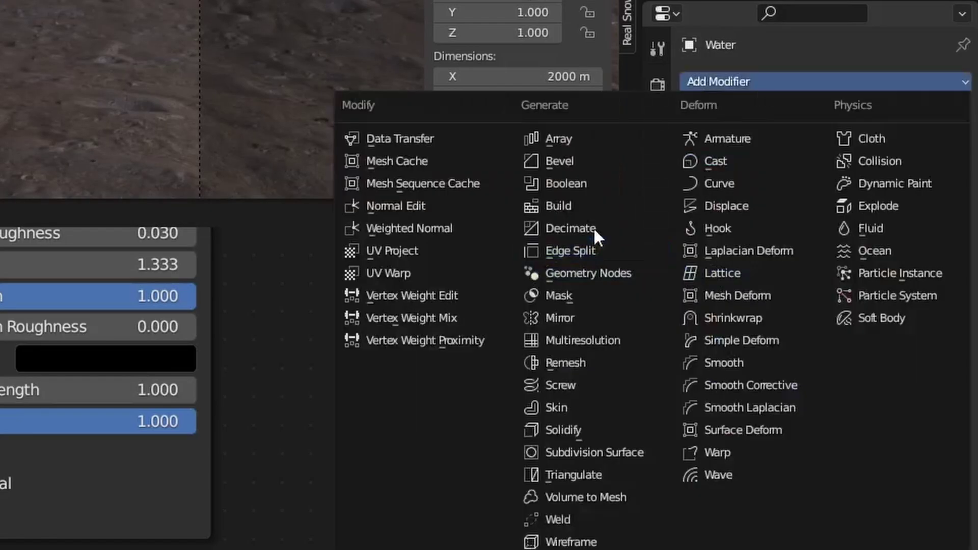
left_click(634, 452)
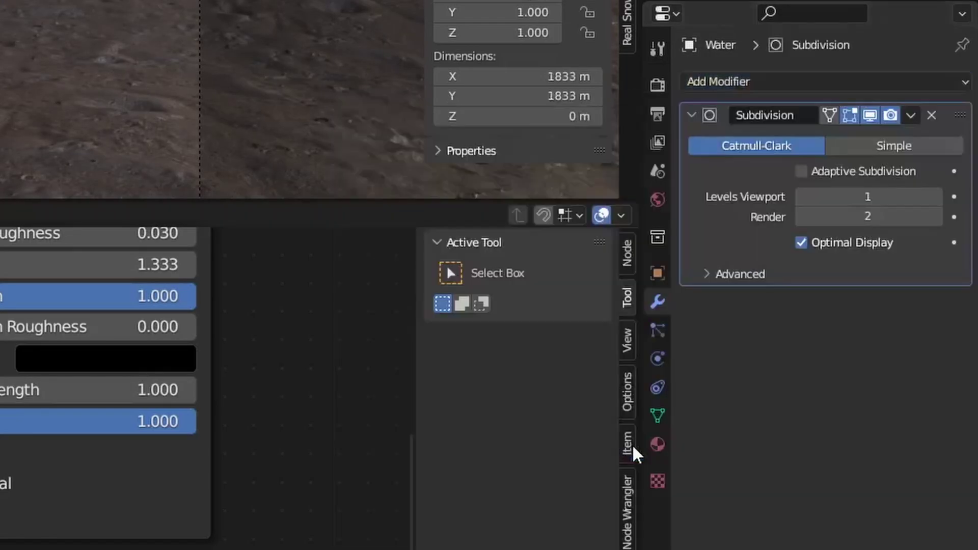
left_click(801, 171)
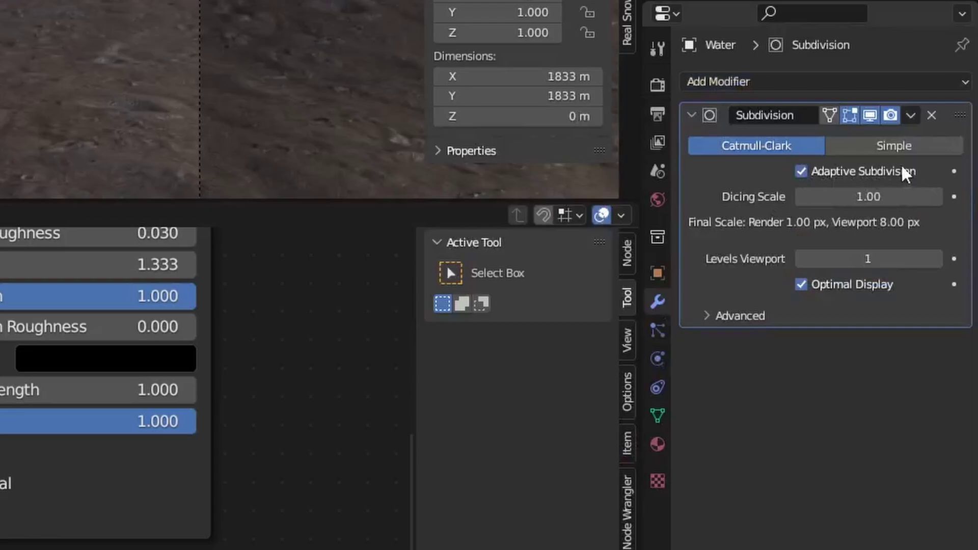
left_click(877, 147)
Add a Displacement node driven by the noise Fac and plug it into Material Output
type("di")
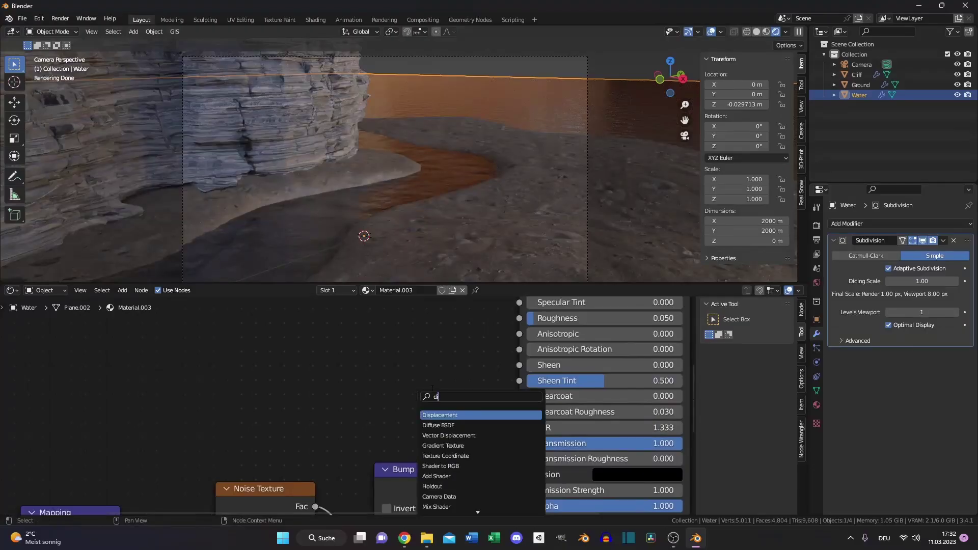
left_click(445, 414)
left_click(414, 351)
middle_click_drag(363, 404, 357, 365)
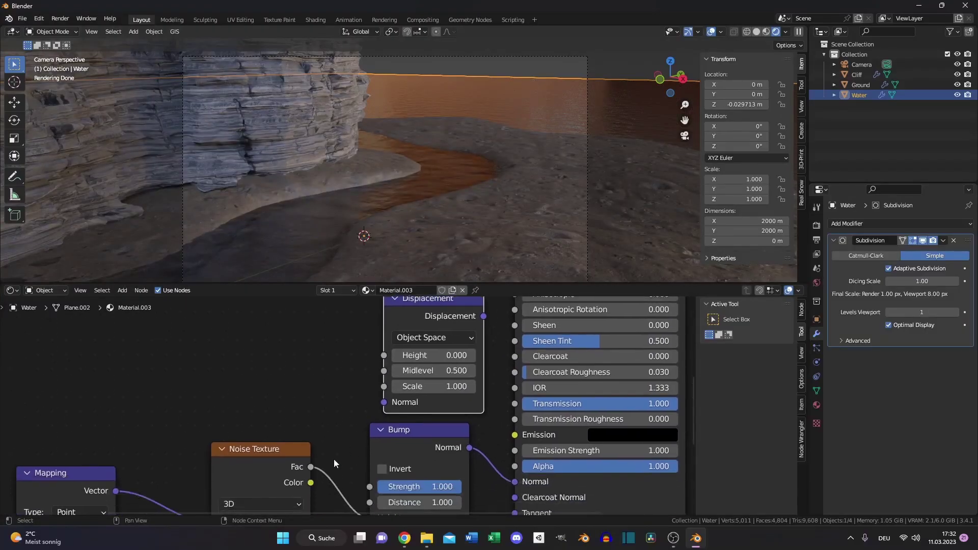
left_click_drag(311, 467, 384, 355)
middle_click_drag(494, 337, 359, 412)
left_click_drag(359, 411, 599, 388)
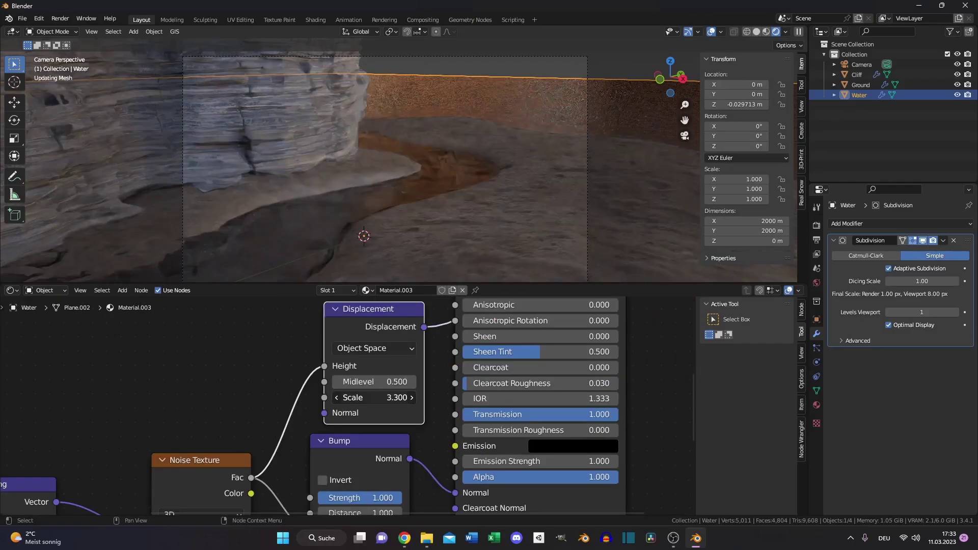
left_click_drag(375, 398, 395, 397)
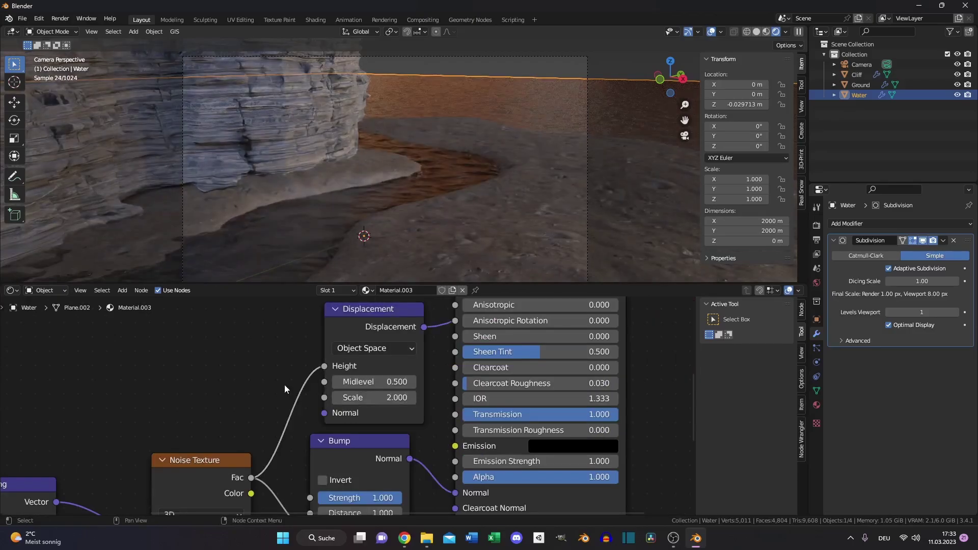
middle_click_drag(284, 386, 269, 378)
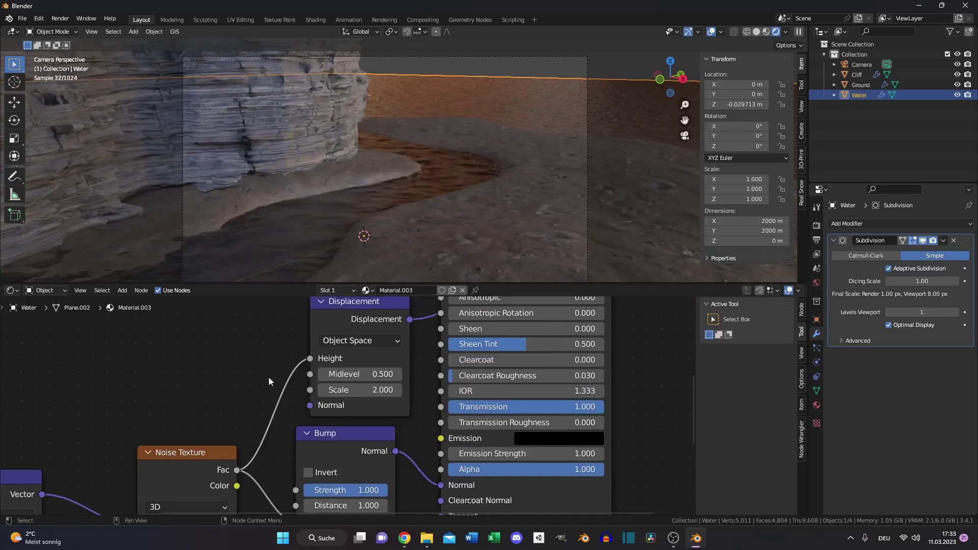
left_click_drag(353, 304, 338, 304)
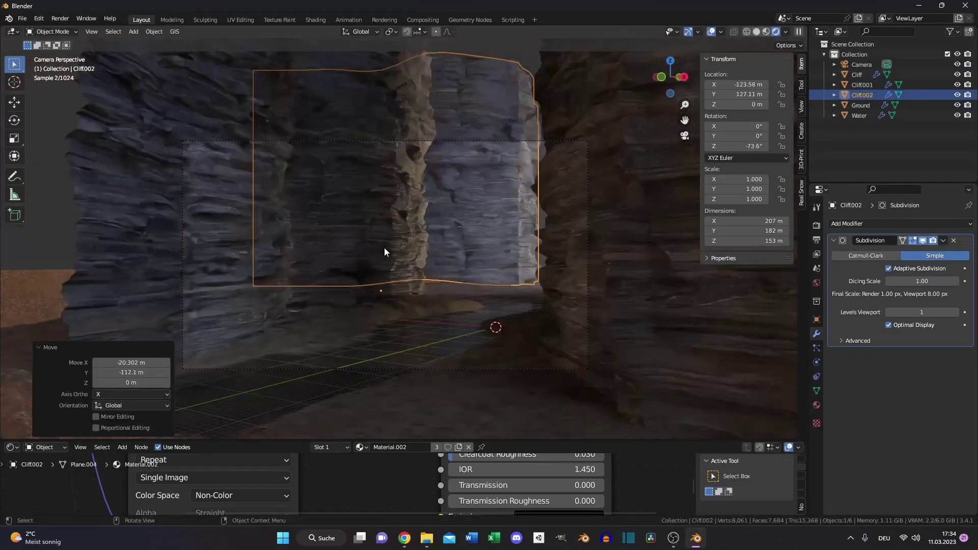
Shade the cliff copy smooth, scale the water plane by 0.1, and apply its scale
right_click(463, 240)
left_click(463, 241)
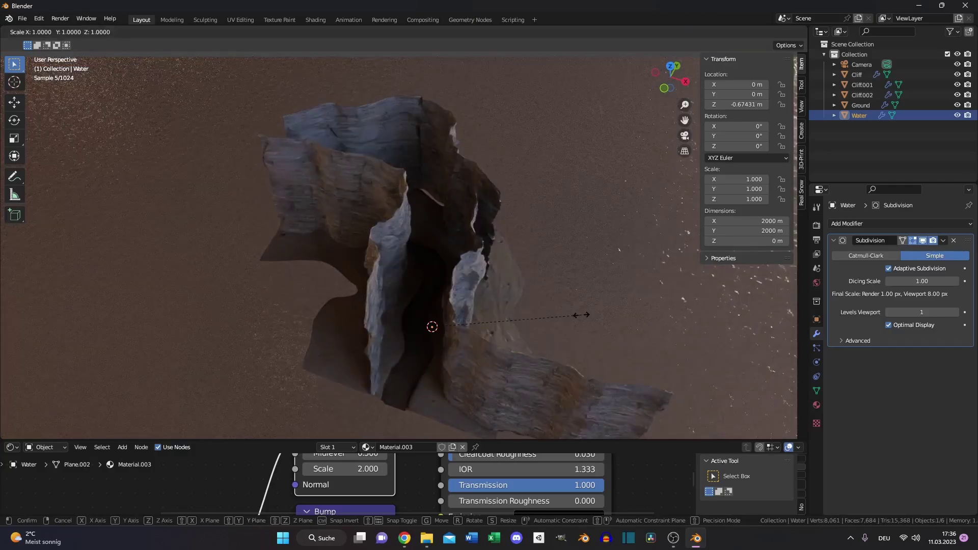
type("s.1")
key("Return")
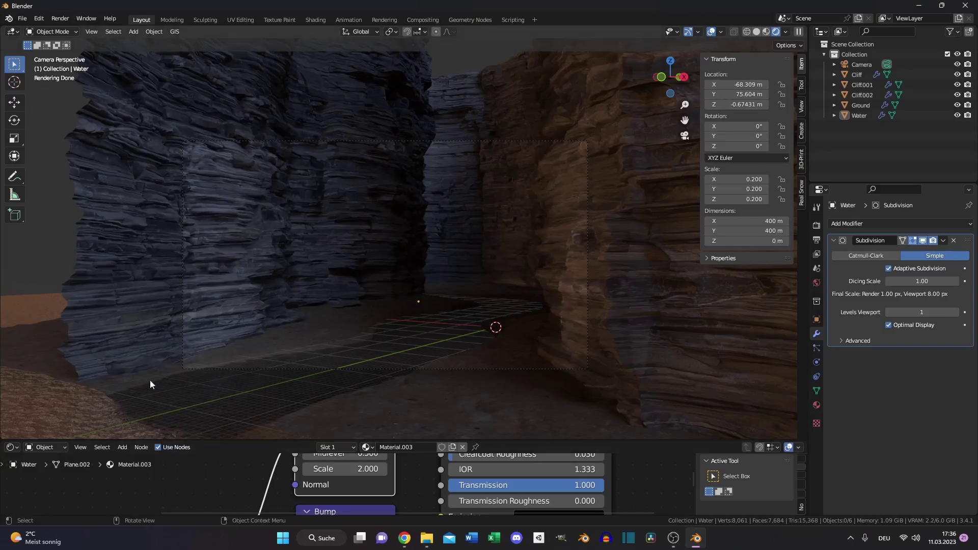
key("alt+s")
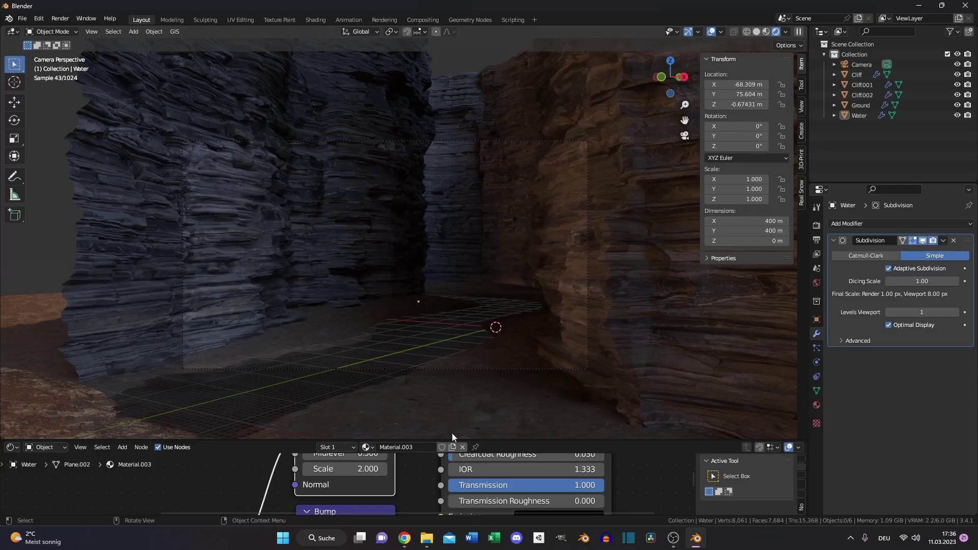
left_click_drag(560, 440, 604, 318)
Switch to the world shader and add an Environment Texture node
left_click(45, 322)
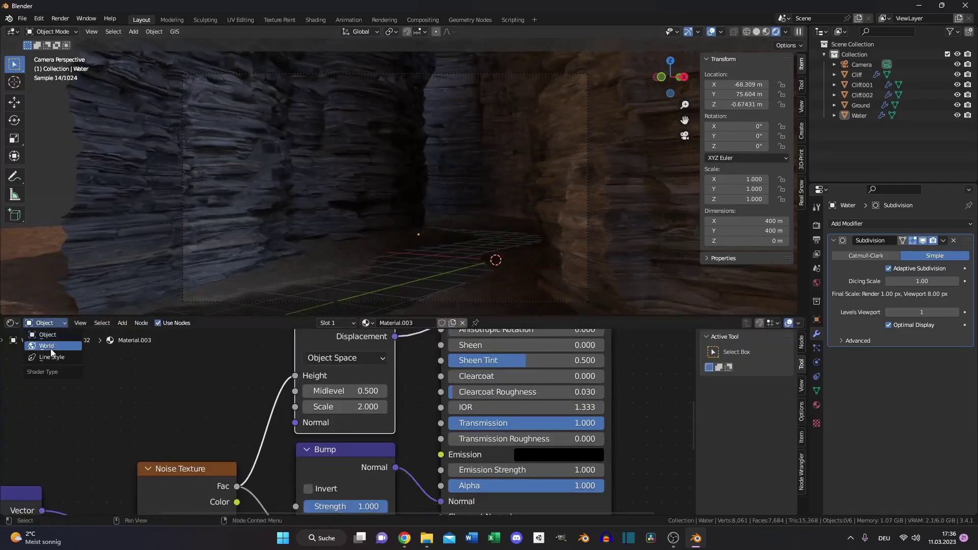
left_click(51, 347)
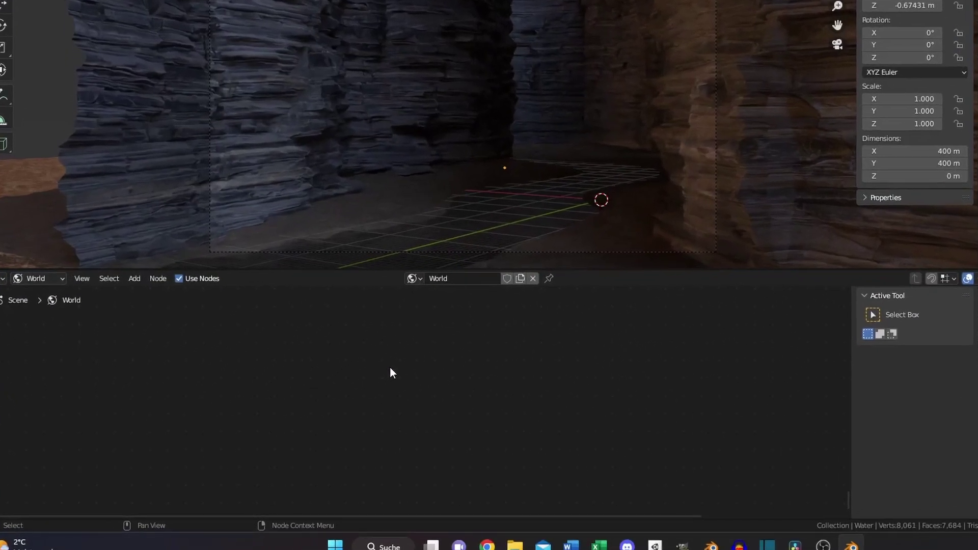
key("Home")
key("shift+a")
left_click(405, 432)
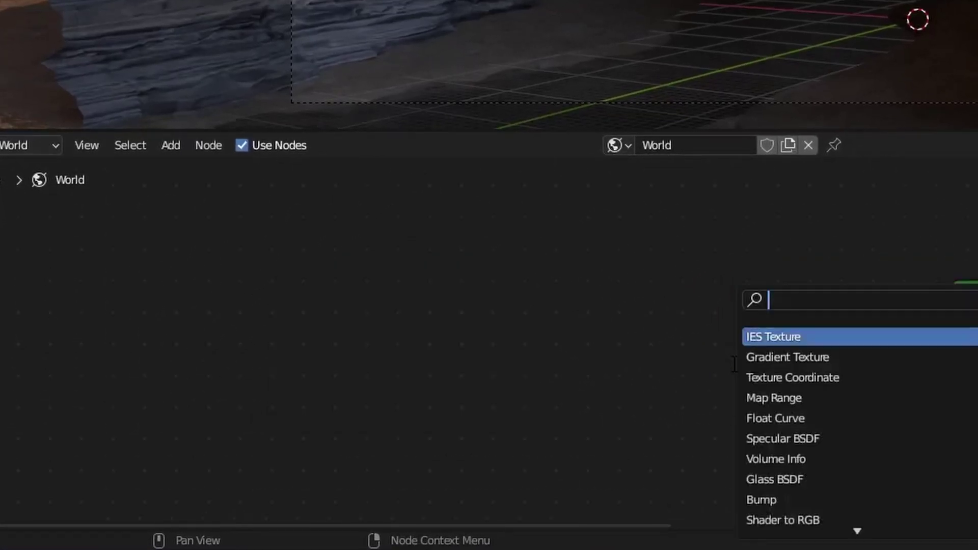
type("envi")
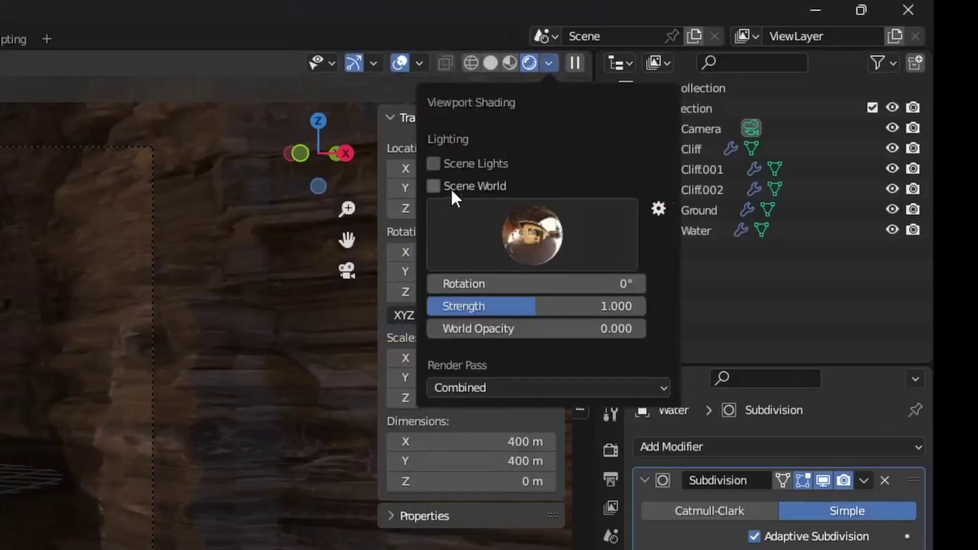
Show the scene world in the viewport and link the Mapping vector to the sky image
left_click(434, 184)
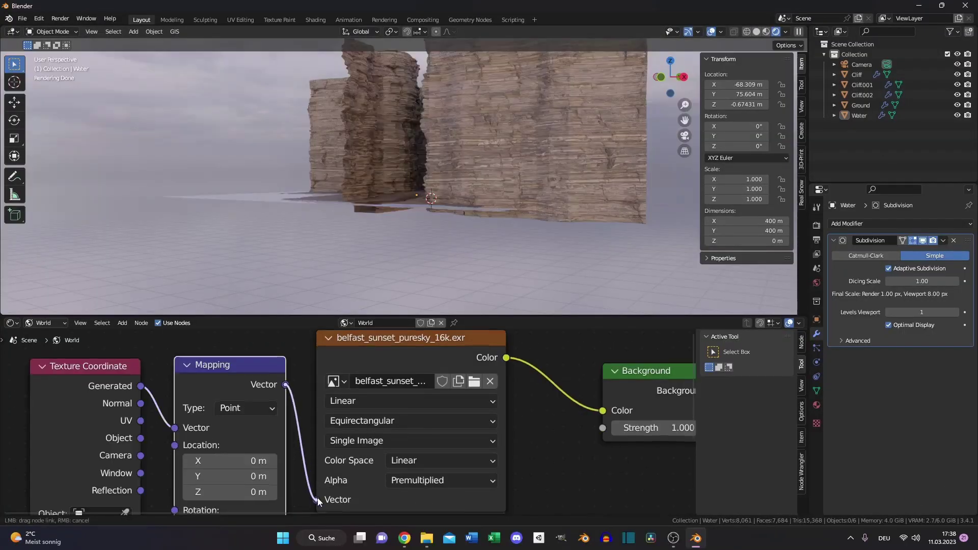
left_click_drag(317, 497, 317, 495)
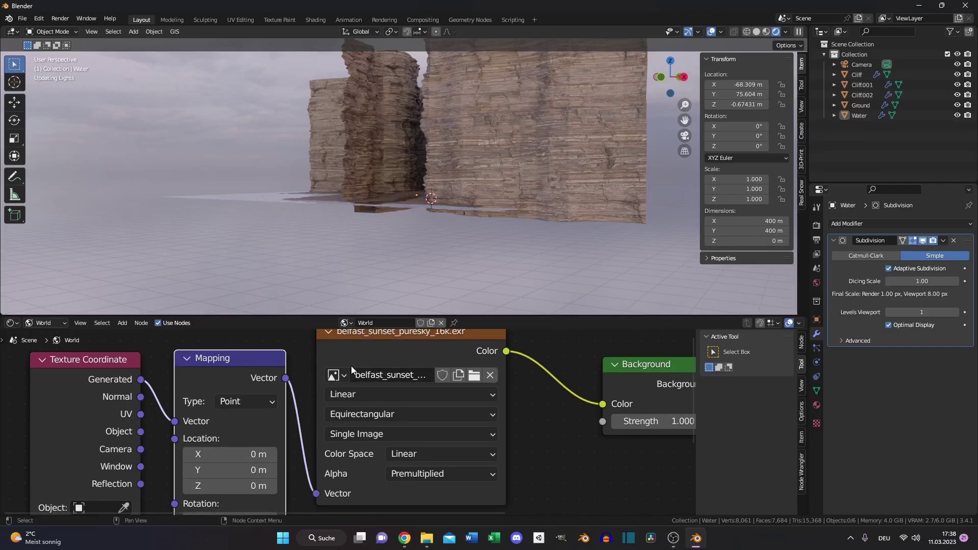
middle_click_drag(301, 372, 354, 367)
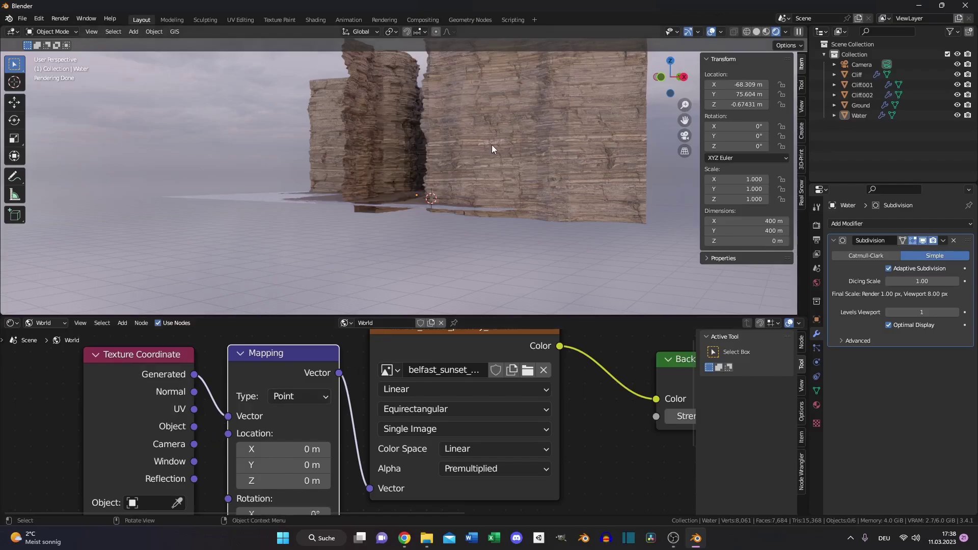
middle_click_drag(348, 473, 350, 406)
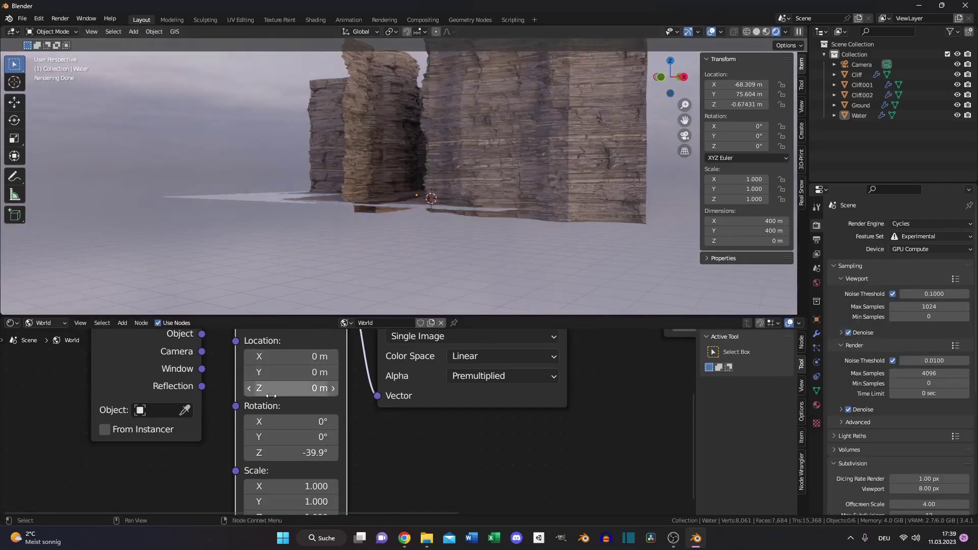
scroll(497, 378, "up", 5, "shift")
middle_click_drag(575, 406, 596, 415)
Rotate the sky 206° around Z with the Mapping node
left_click(931, 224)
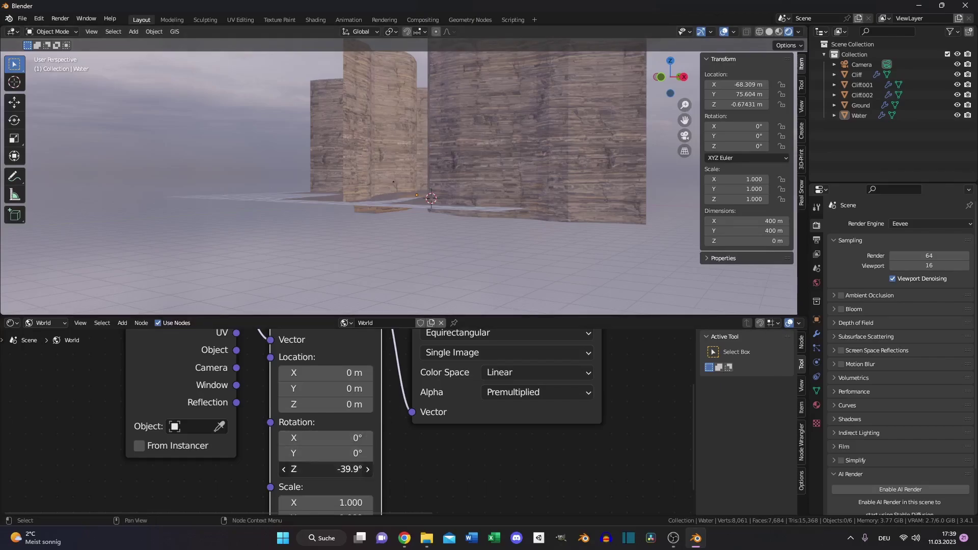
left_click_drag(326, 469, 488, 469)
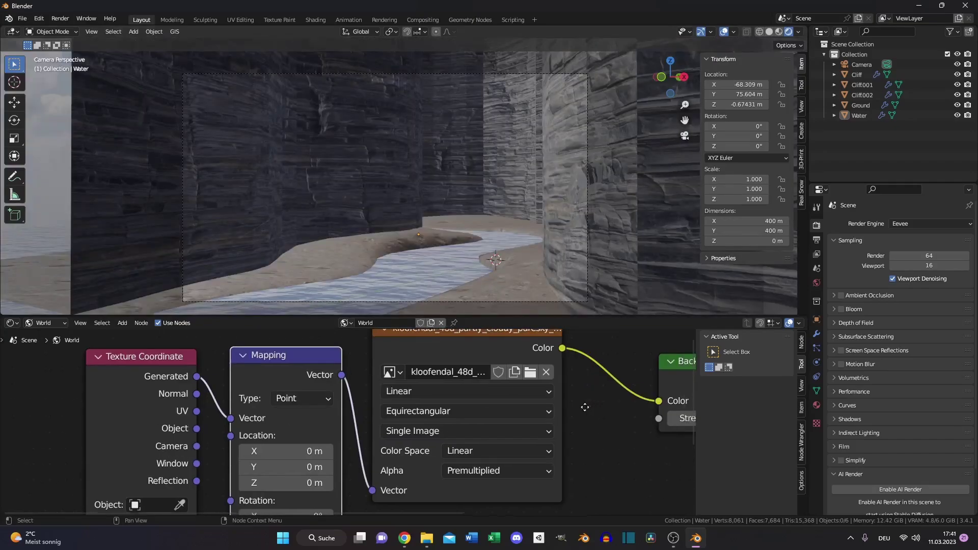
middle_click_drag(585, 407, 341, 406)
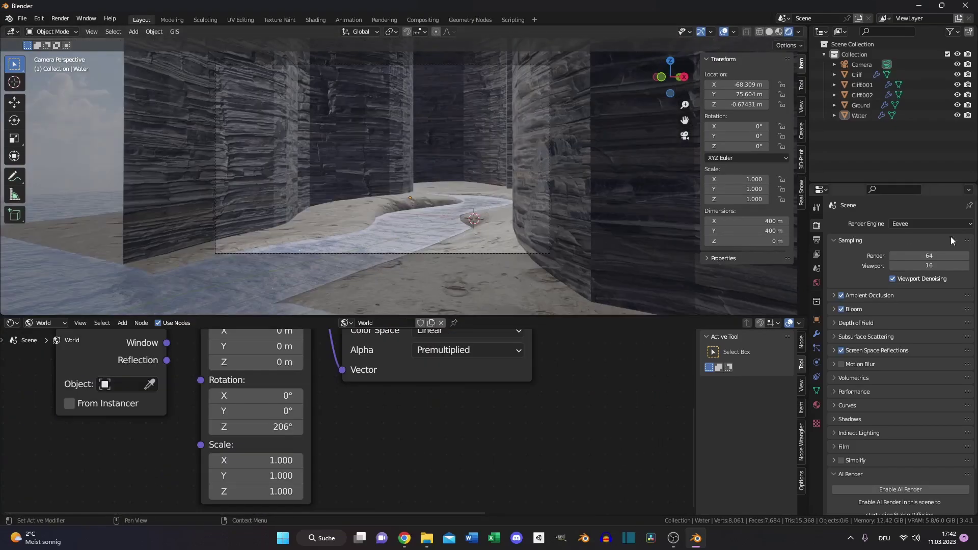
left_click(941, 225)
Switch the render engine to Cycles and save the scene as CliffLandscapeTut.blend
left_click(917, 257)
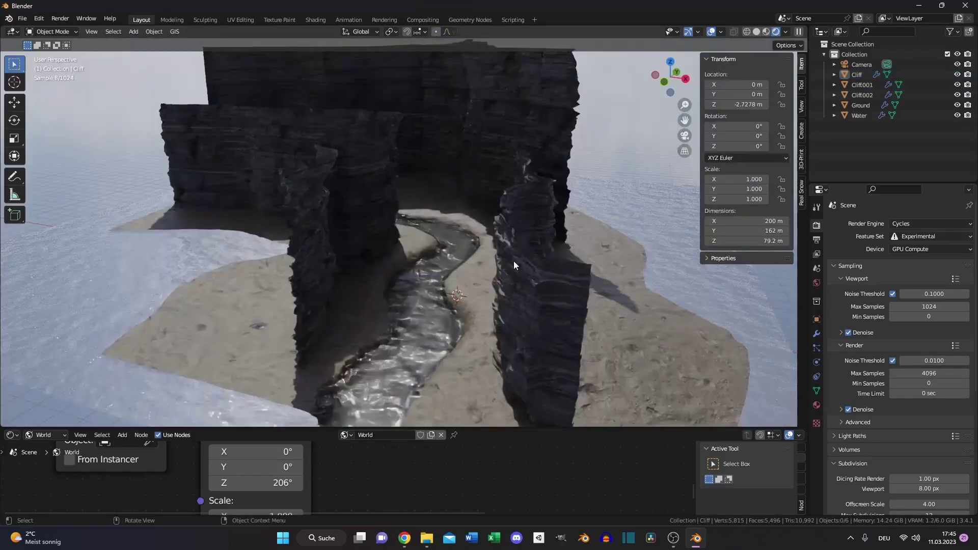
key("ctrl+s")
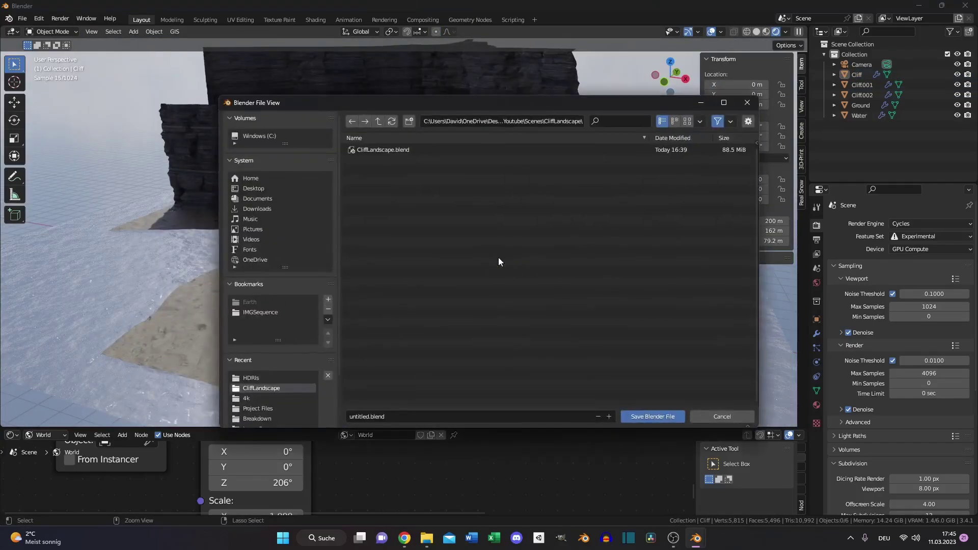
key("Return")
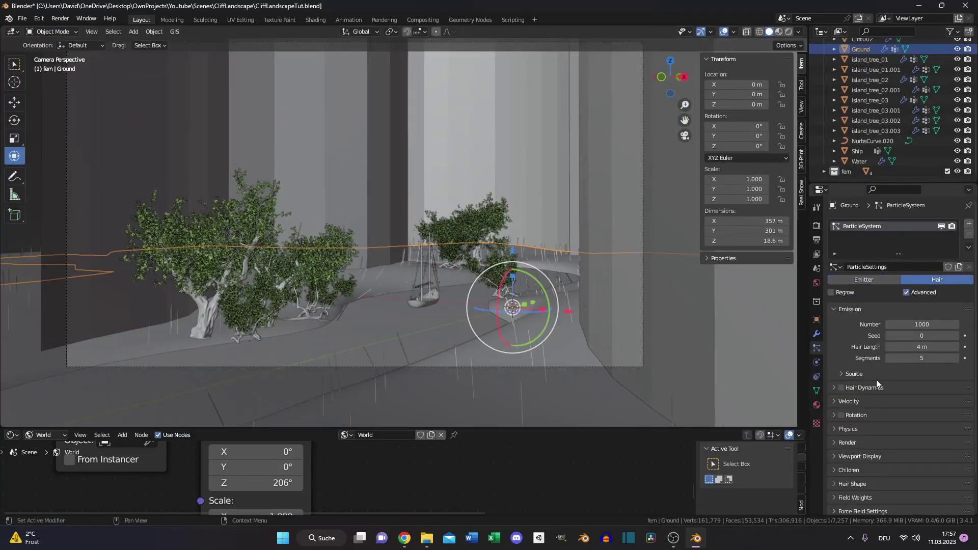
Enable particle rotation, render as the 'fern' collection, and set scale randomness to 0.3
left_click(841, 415)
left_click(917, 424)
left_click(910, 469)
left_click(895, 429)
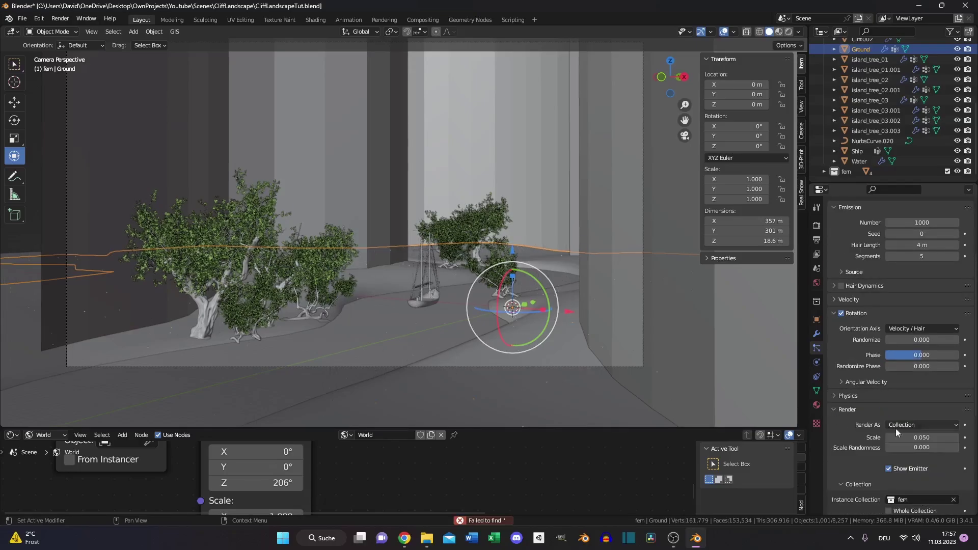
double_click(921, 448)
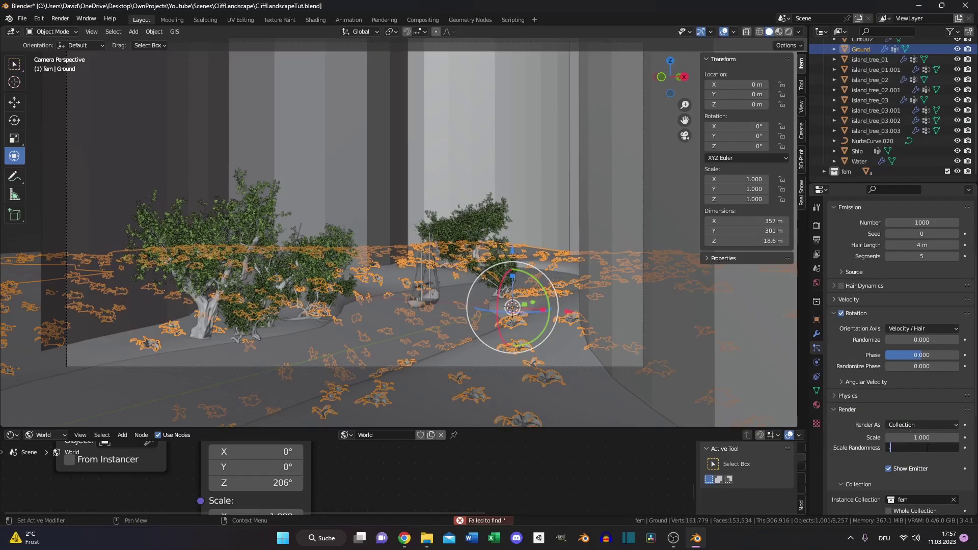
type("0.3")
key("Return")
Drive the fern density from the Group vertex group
scroll(842, 427, "down", 8)
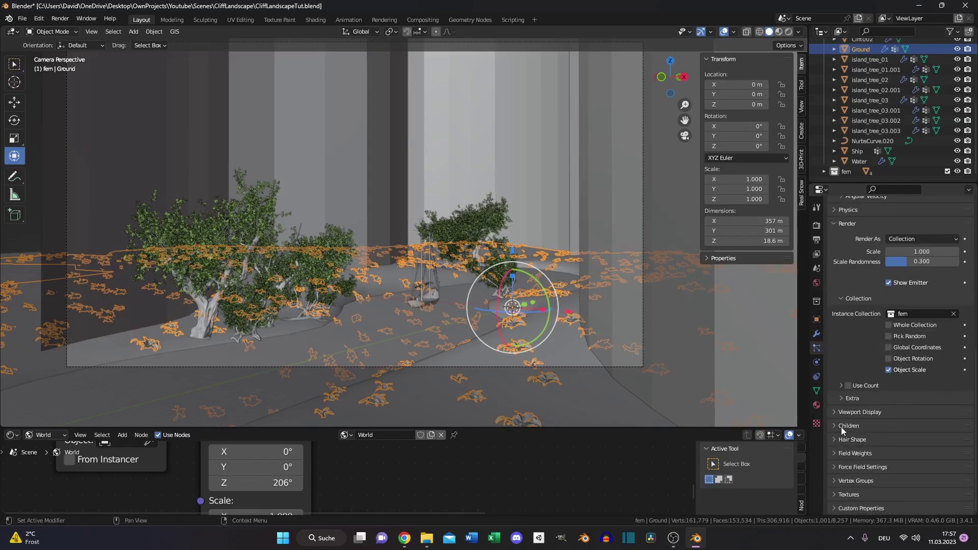
left_click(855, 453)
left_click(855, 453)
left_click(855, 481)
scroll(866, 458, "down", 5)
left_click(904, 416)
left_click(896, 312)
left_click(902, 426)
left_click(888, 323)
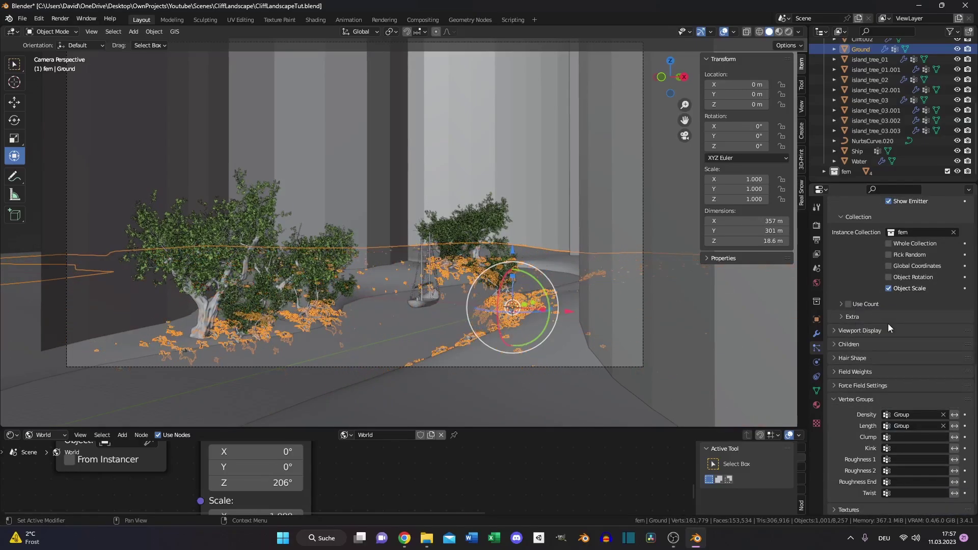
scroll(912, 415, "up", 12)
scroll(861, 408, "down", 5)
Add Interpolated child particles for denser ferns
left_click(847, 487)
scroll(866, 474, "down", 4)
left_click(946, 421)
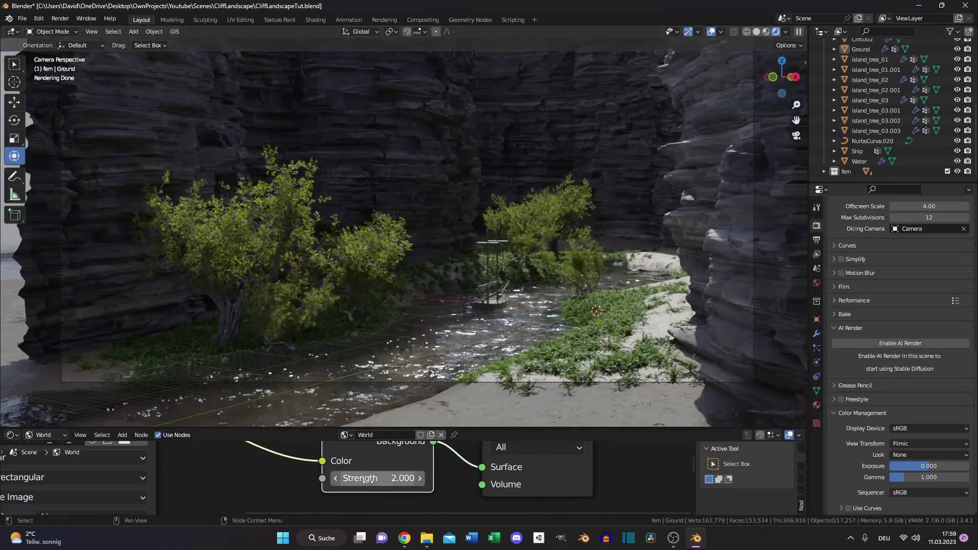
middle_click_drag(408, 464, 412, 479)
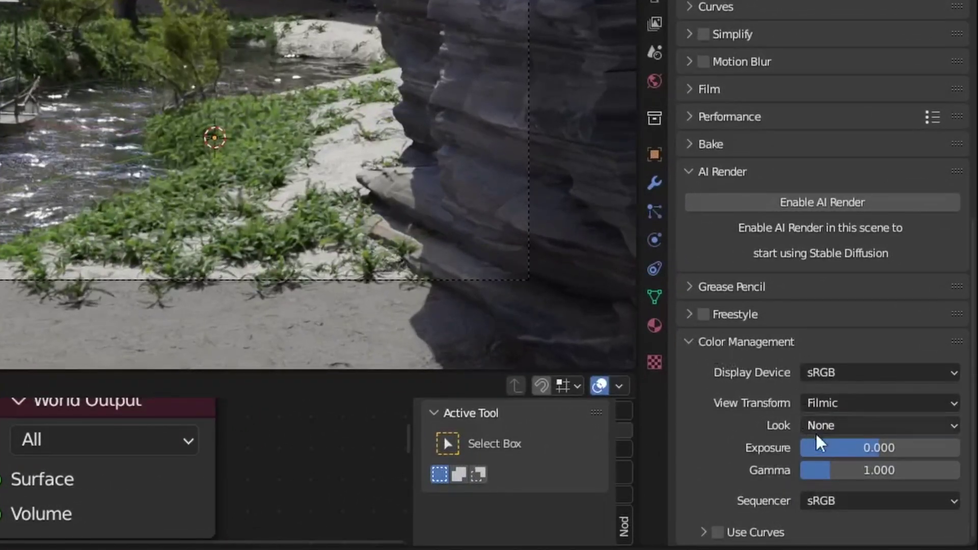
left_click(829, 429)
Apply the High Contrast look and place the Hue Saturation Value node before Background
left_click(831, 359)
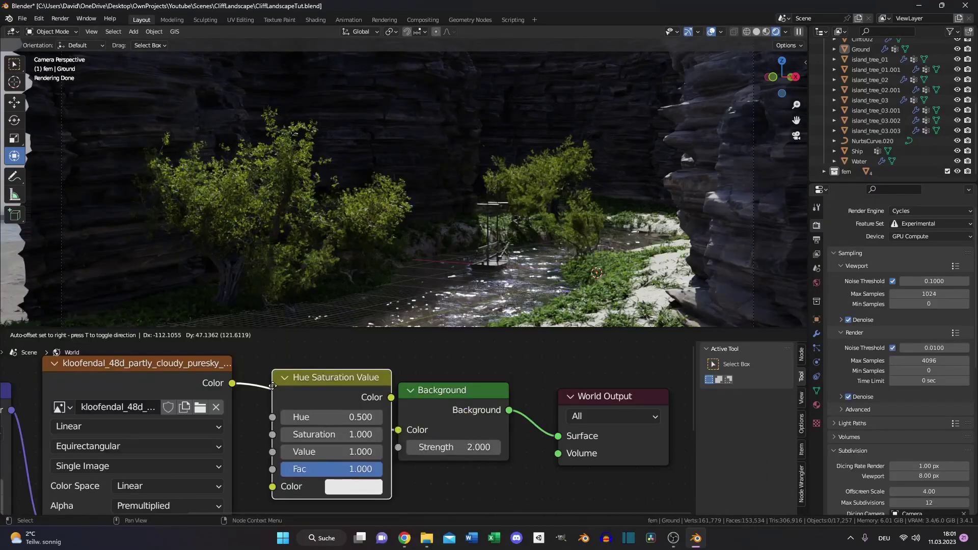
left_click_drag(273, 385, 260, 370)
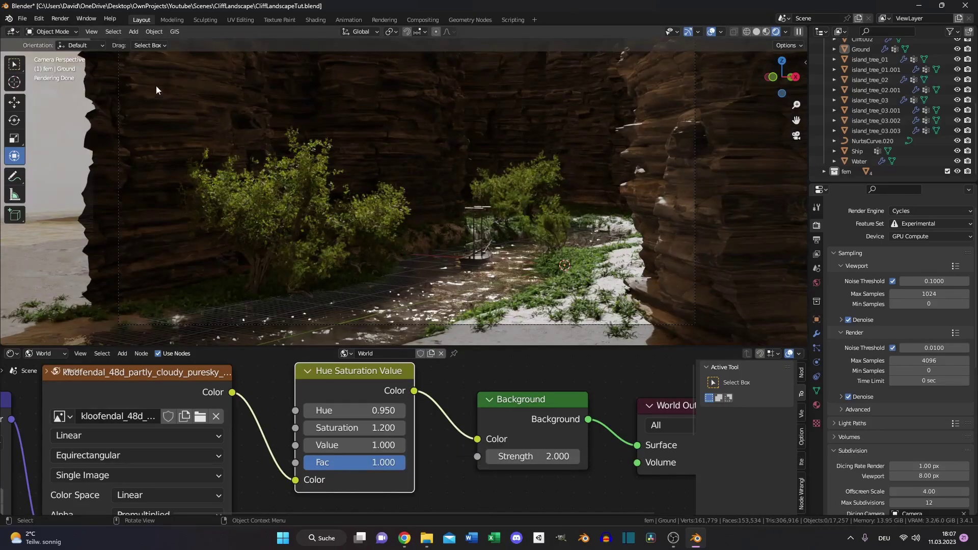
Include the scene lights in the viewport preview
left_click(133, 31)
mouse_move(155, 168)
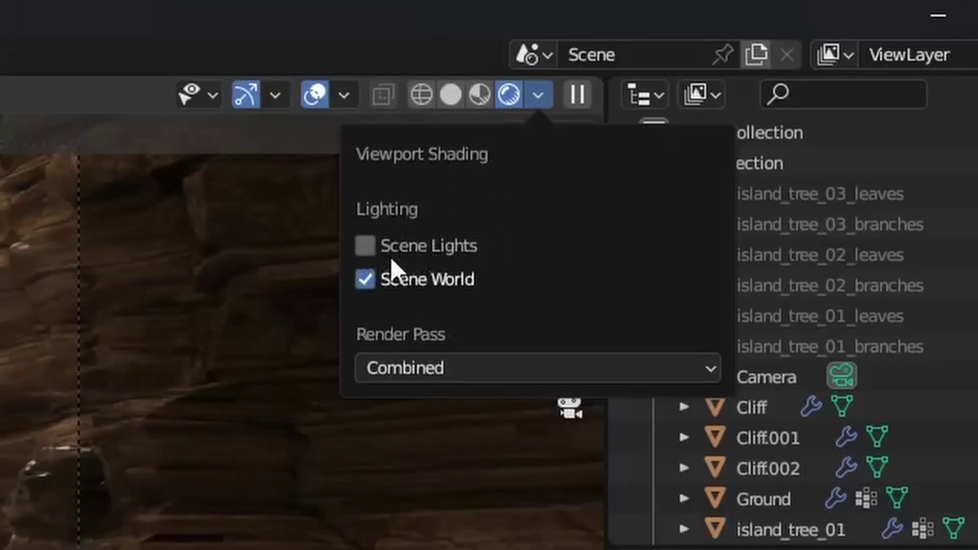
left_click(365, 250)
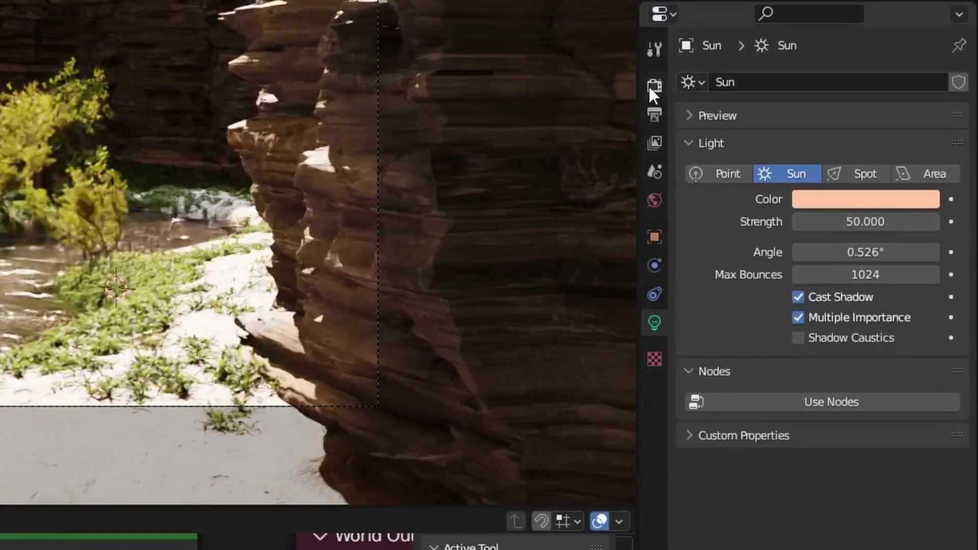
Enable the Mist render pass in the view layer and preview it in the viewport
left_click(816, 254)
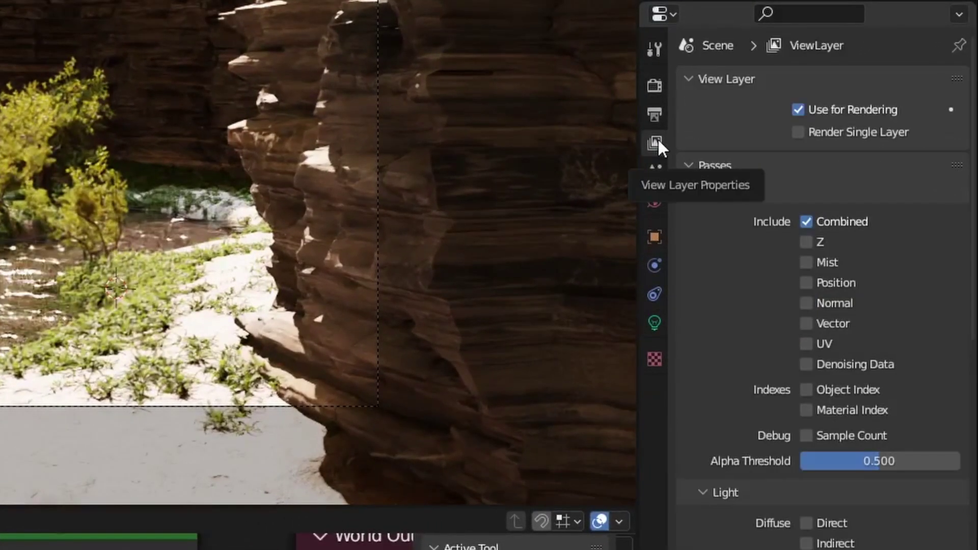
left_click(806, 261)
left_click(579, 26)
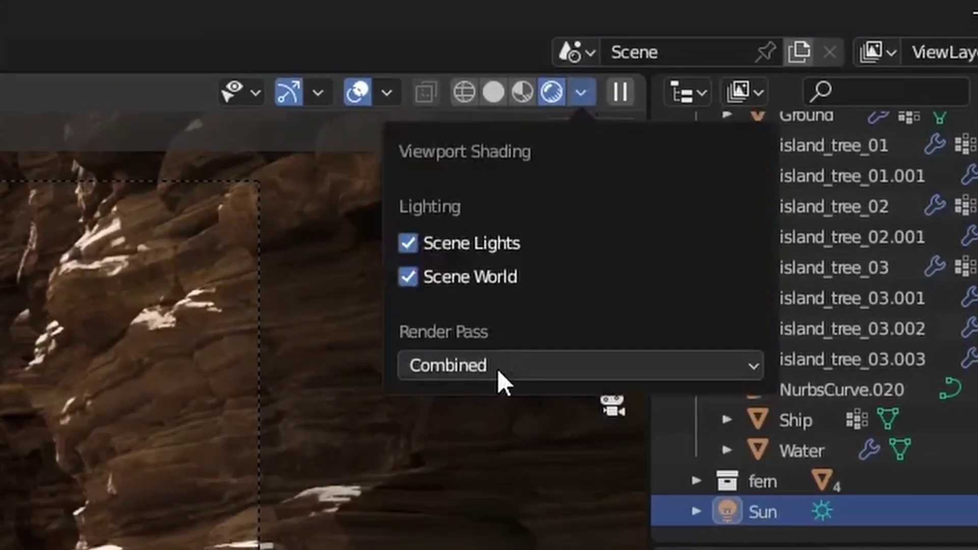
left_click(498, 368)
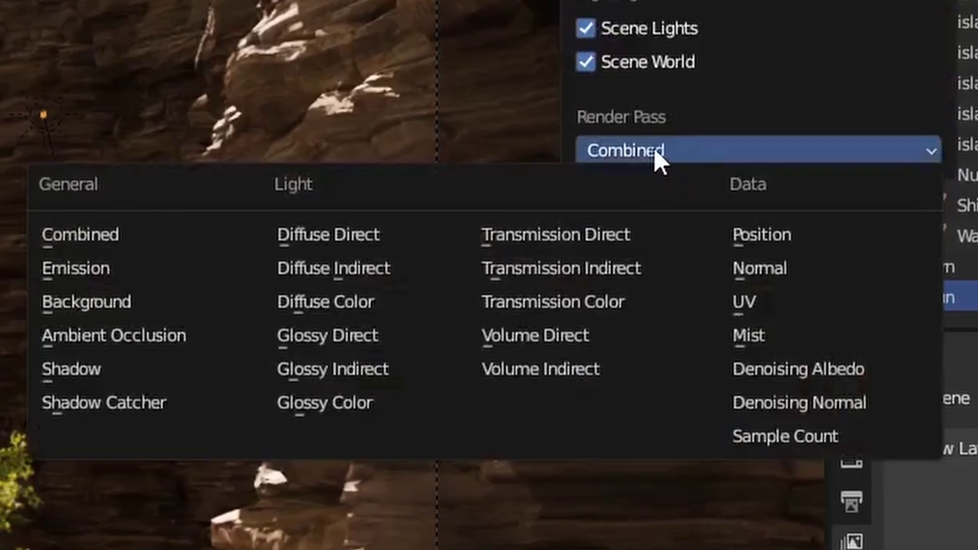
left_click(769, 337)
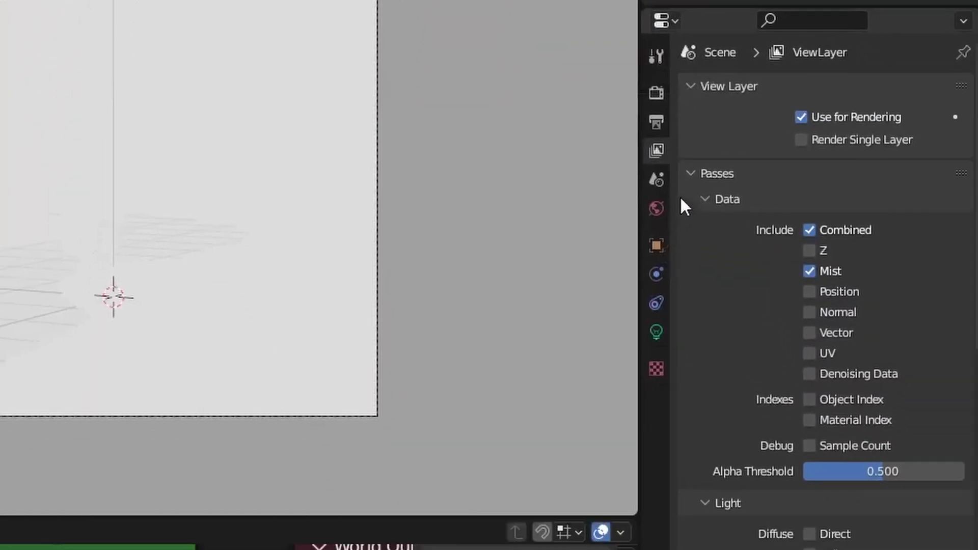
Set the world Mist Pass to start at 5 m with a 2500 m depth
left_click(656, 94)
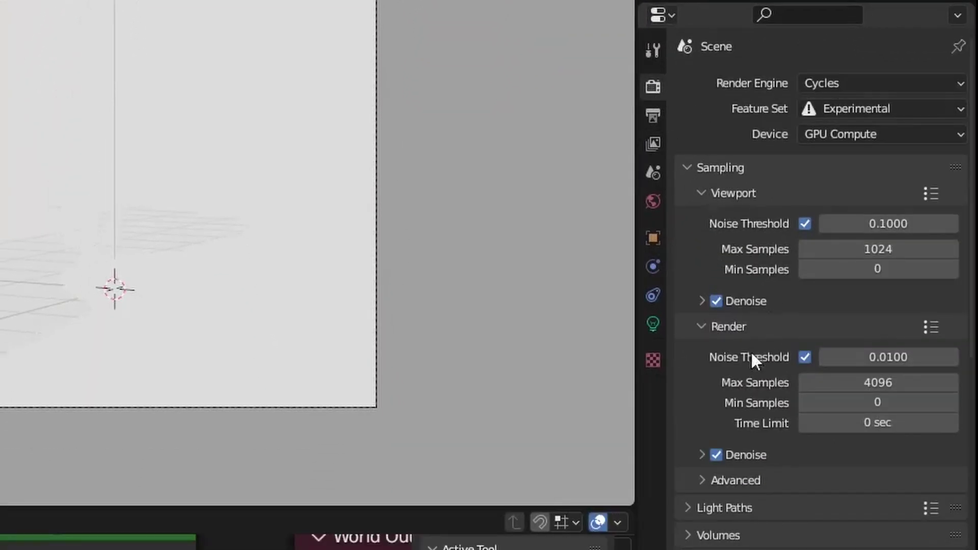
left_click(654, 201)
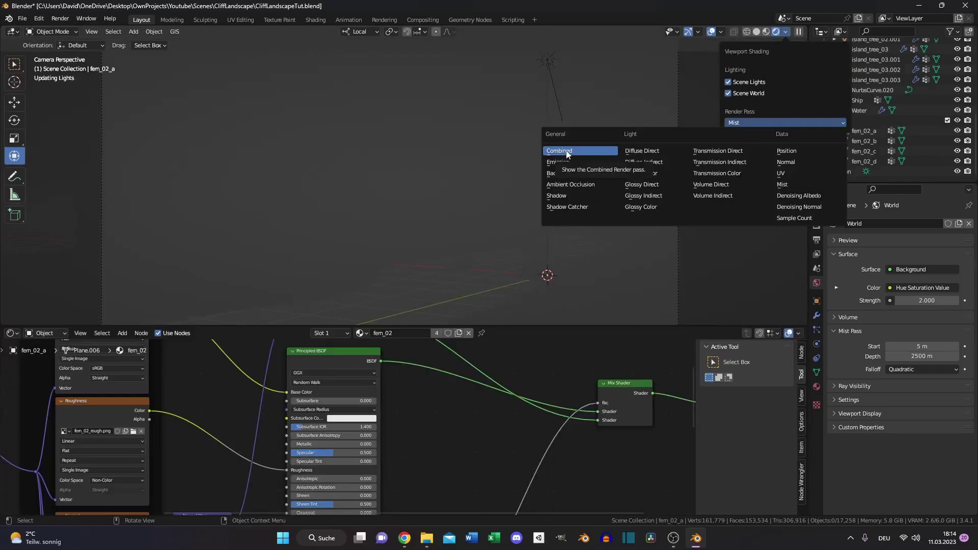
left_click(566, 154)
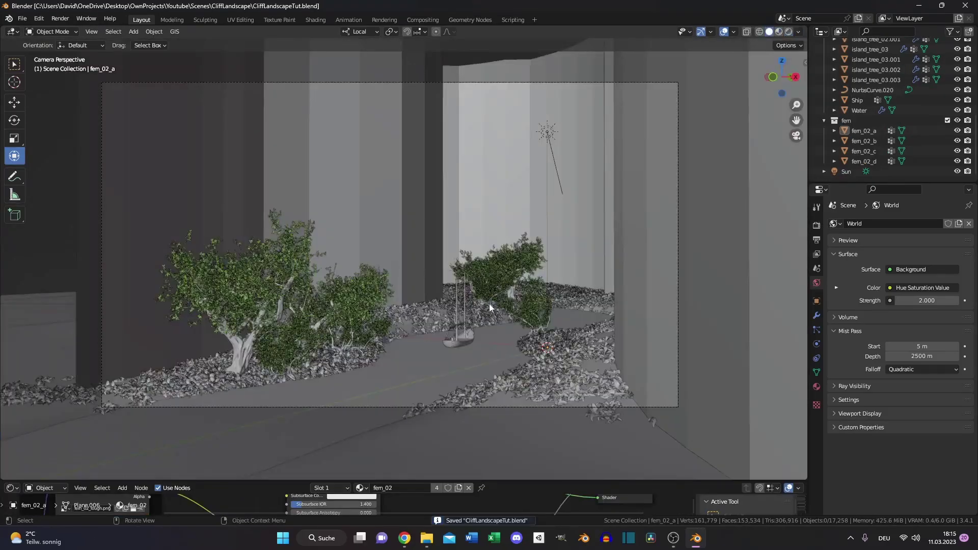
Change Max Subdivisions from 12 to 10 in the render settings, then render the canyon with F12
left_click(816, 225)
scroll(876, 322, "down", 3)
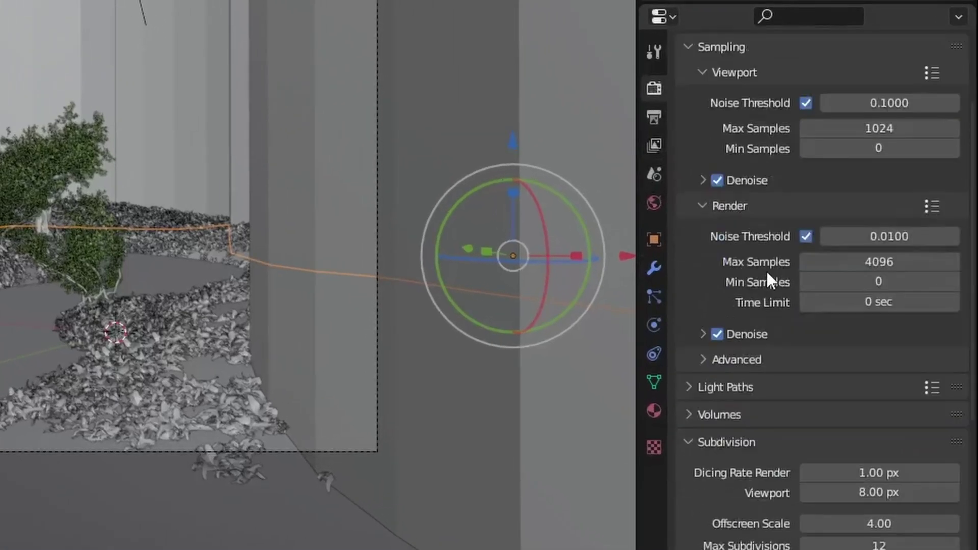
scroll(736, 429, "down", 3)
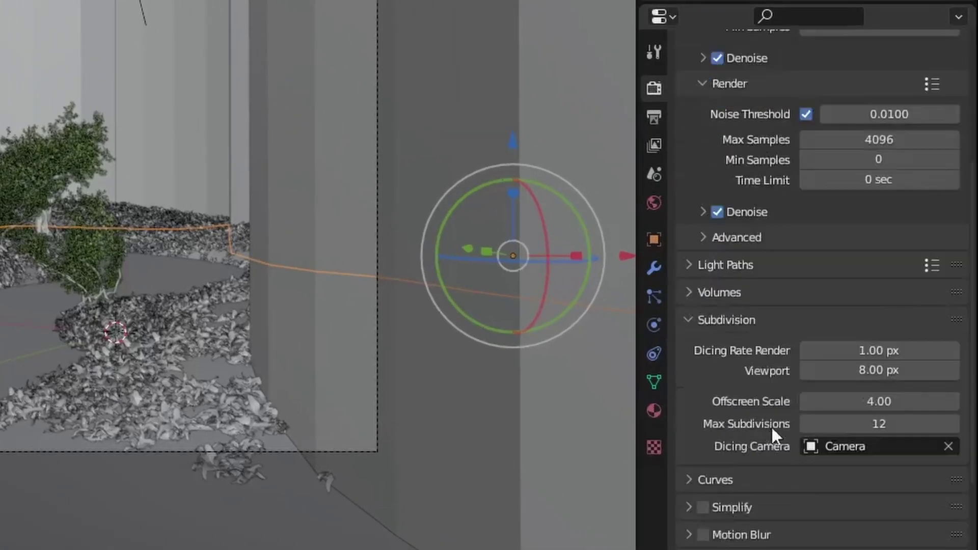
left_click(885, 419)
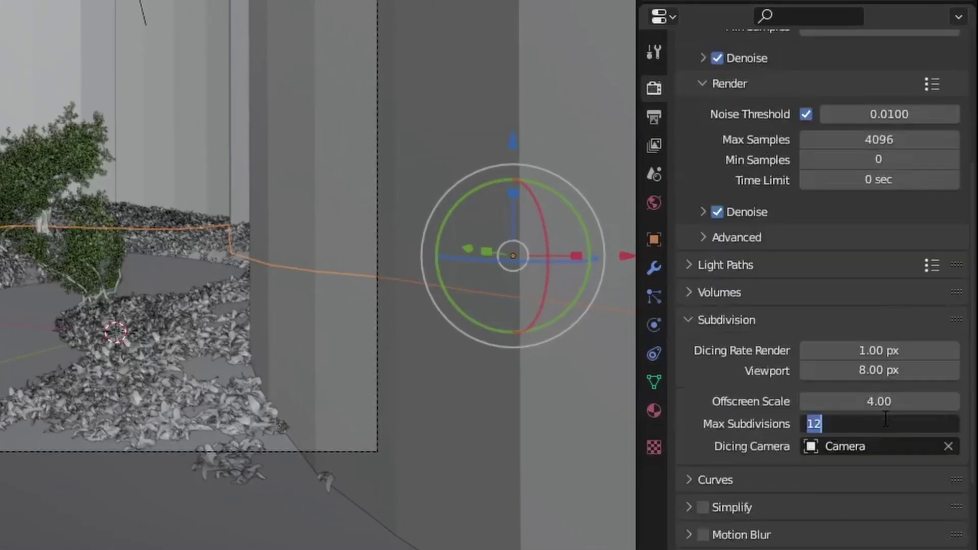
type("10")
key("Return")
key("F12")
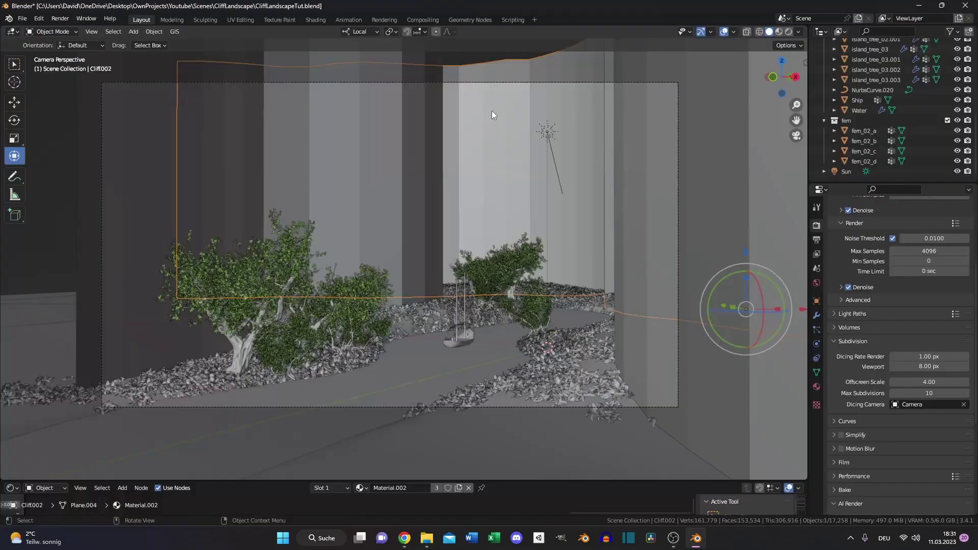
In the Compositing workspace, move the Composite and Viewer nodes further right
left_click(430, 19)
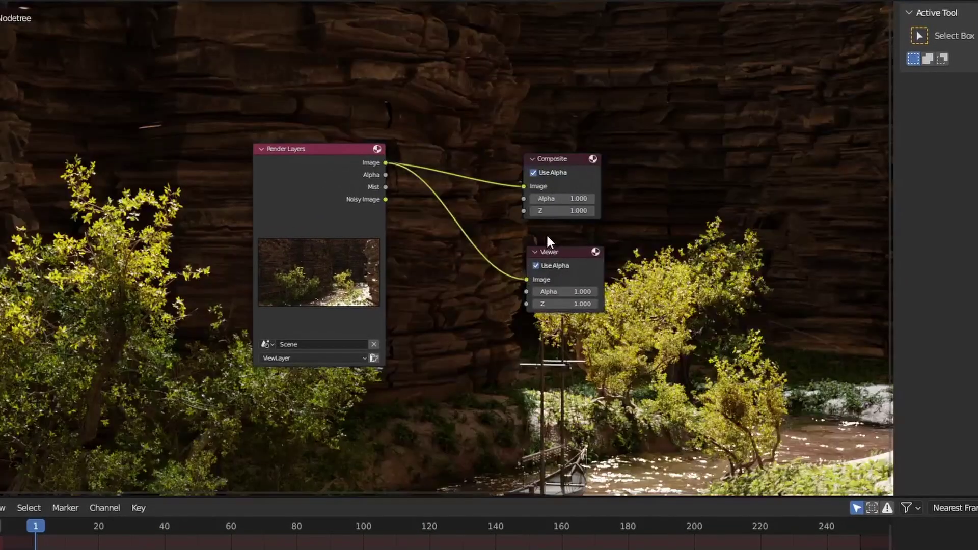
left_click_drag(552, 158, 680, 119)
left_click_drag(567, 253, 698, 241)
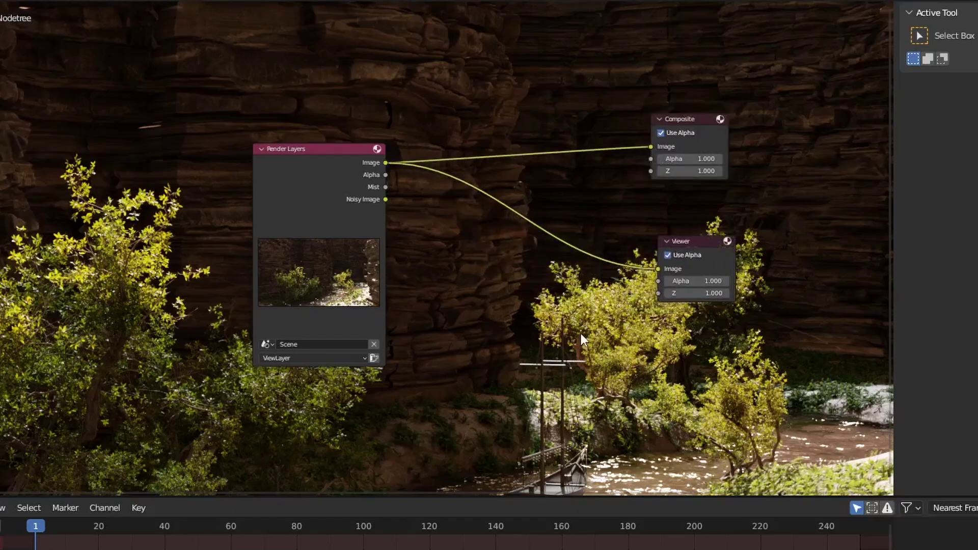
Add a Glare node set to Fog Glow, High quality, Size 9 and Mix -0.5
key("shift+a")
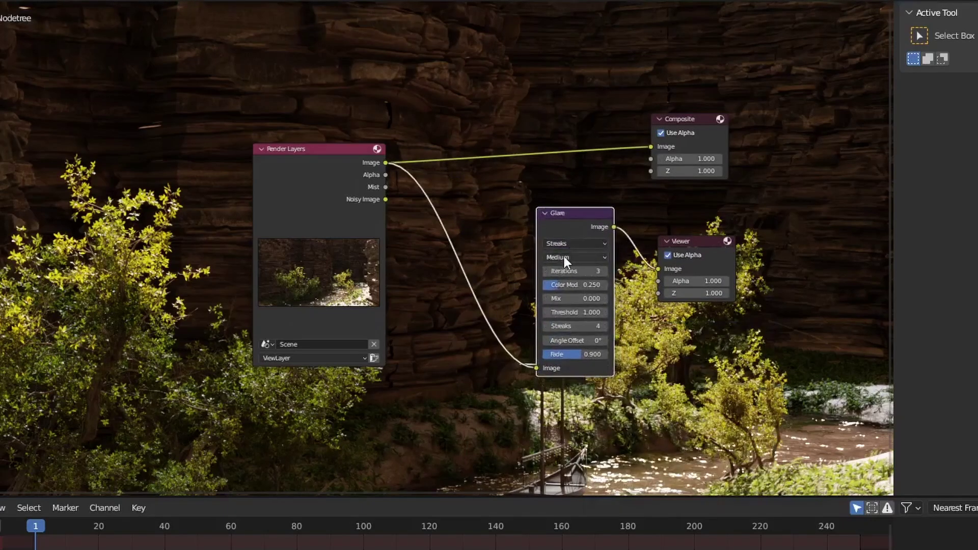
left_click(567, 244)
left_click(578, 265)
left_click(580, 259)
left_click(580, 270)
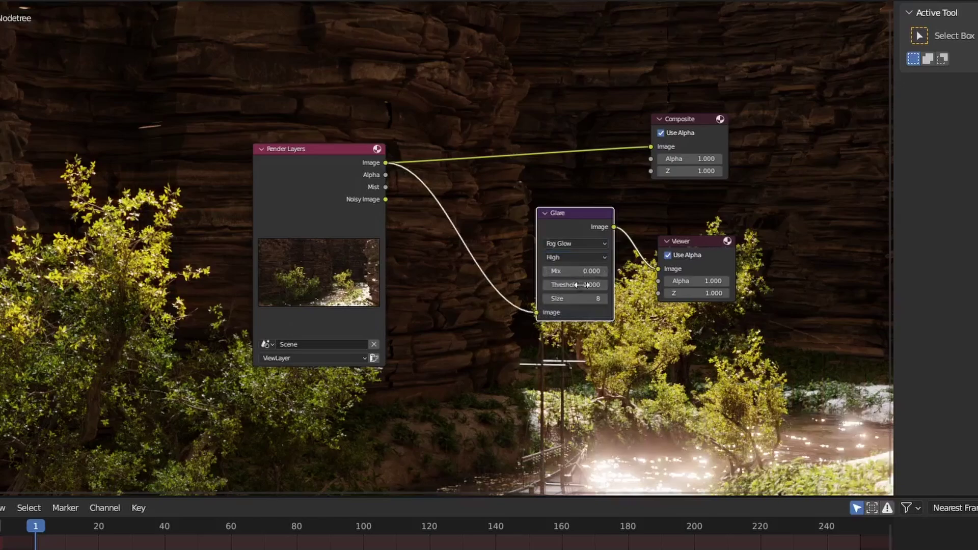
left_click(605, 299)
left_click(583, 274)
type("-")
type("0.5")
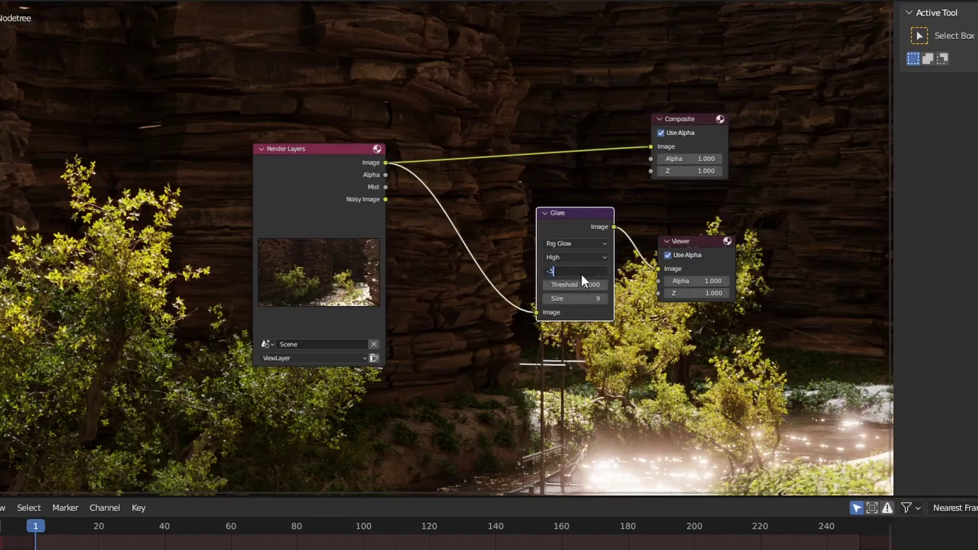
key("Return")
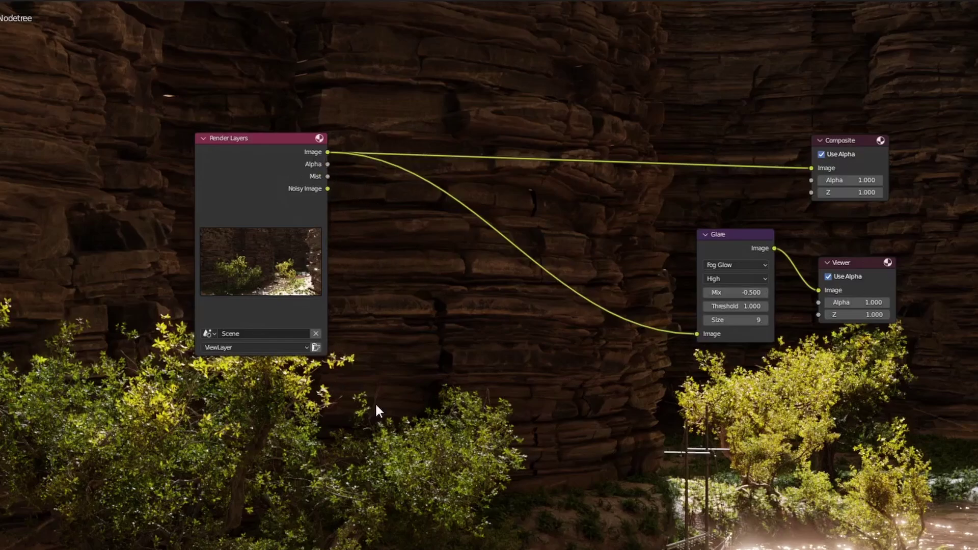
key("shift+a")
type("col")
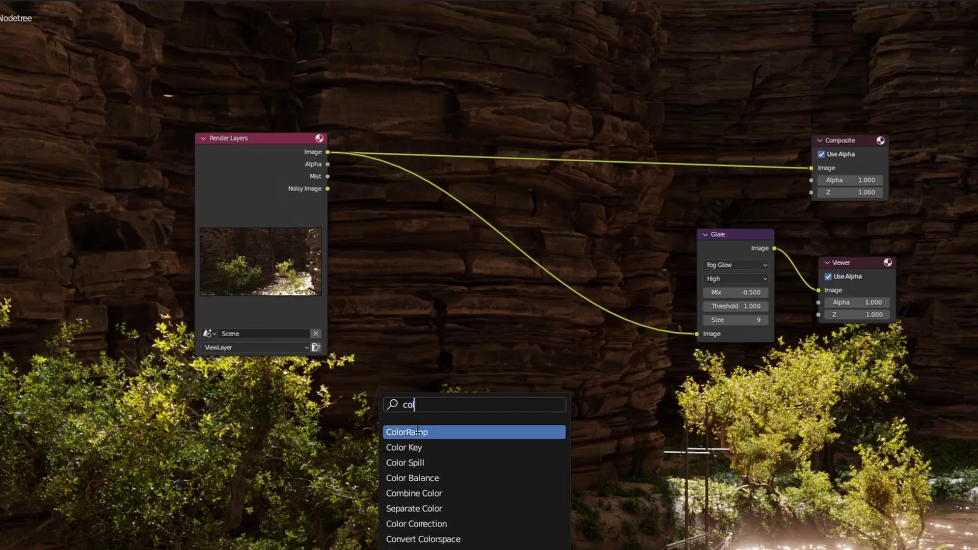
left_click(417, 432)
left_click(372, 284)
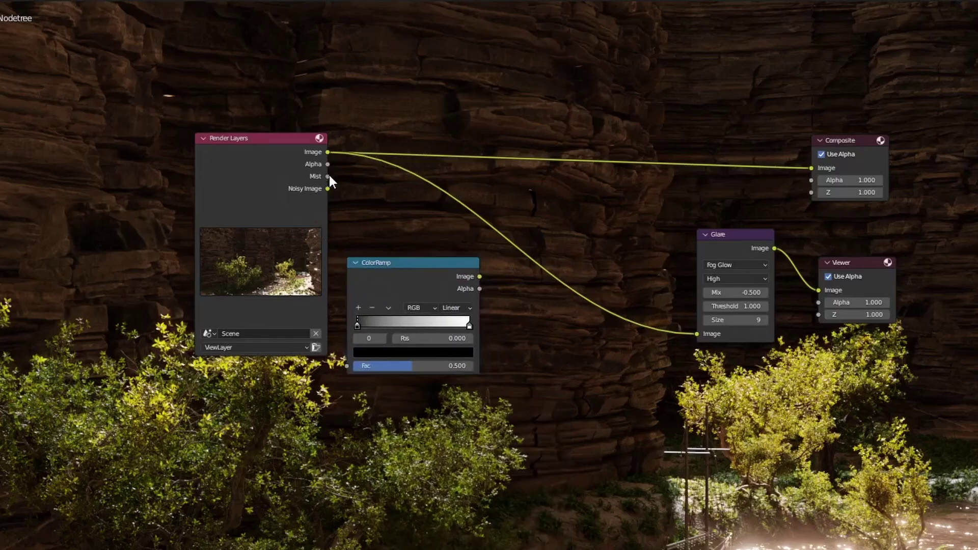
left_click_drag(329, 175, 356, 362)
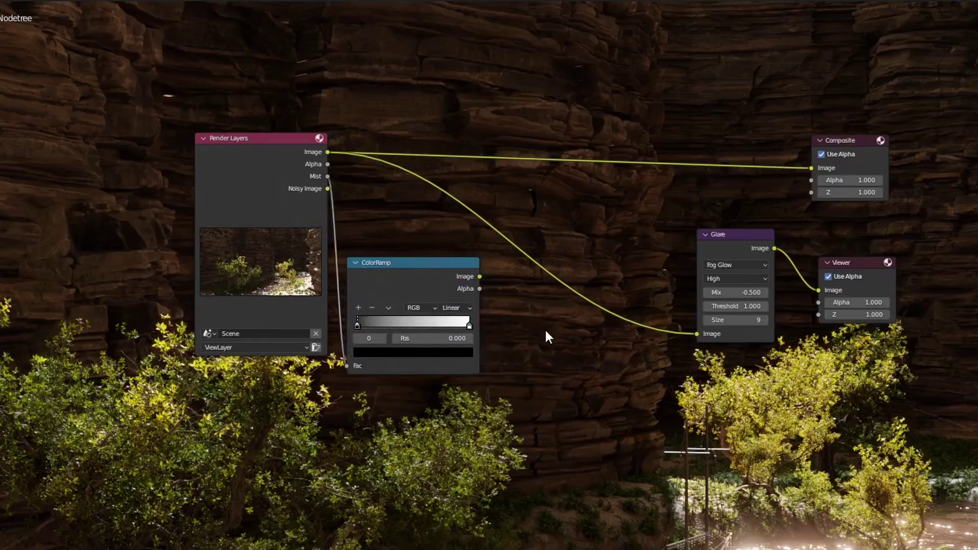
key("shift+a")
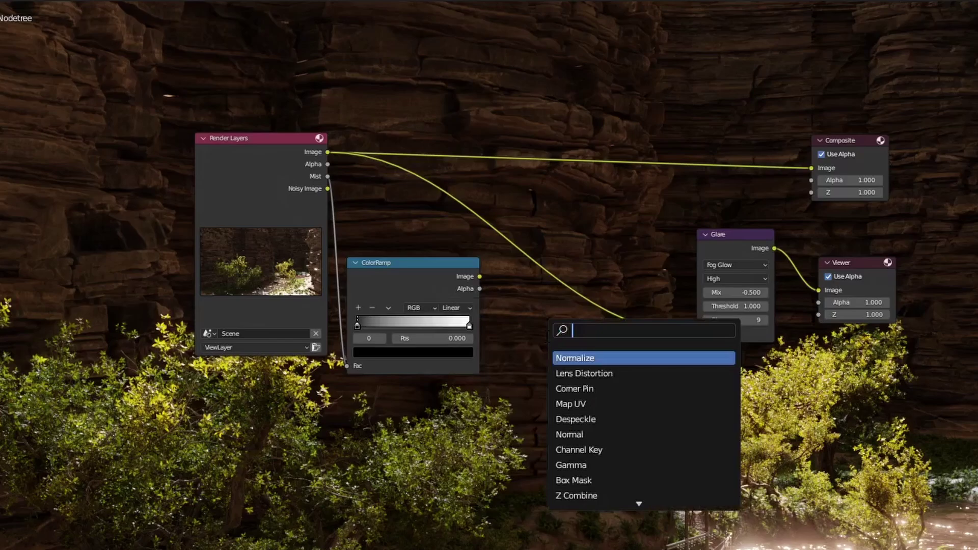
type("mix")
key("Return")
left_click(574, 292)
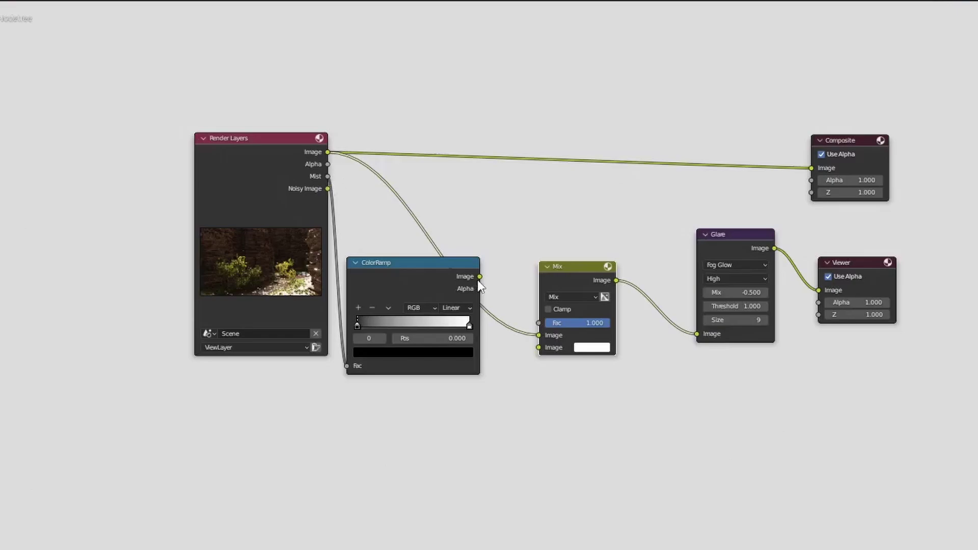
left_click_drag(480, 276, 539, 348)
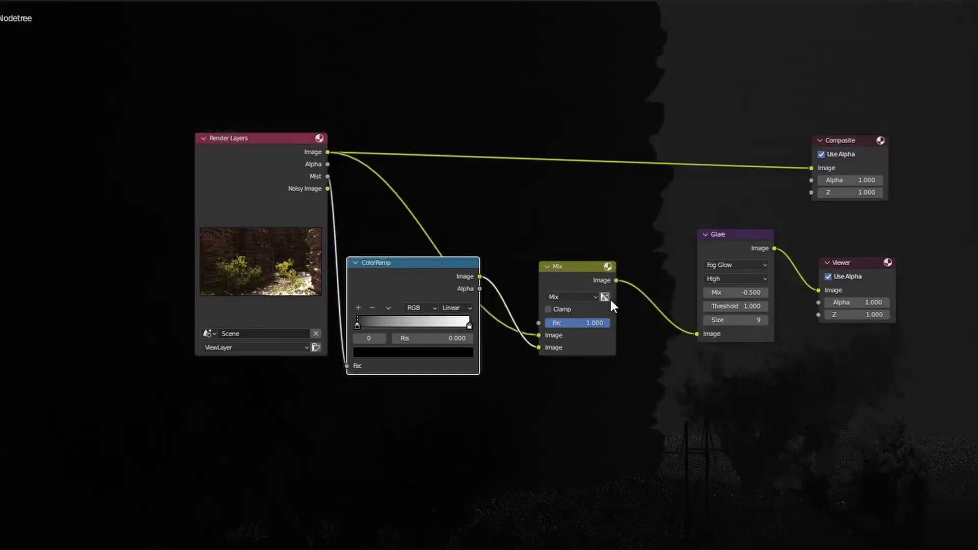
left_click(585, 297)
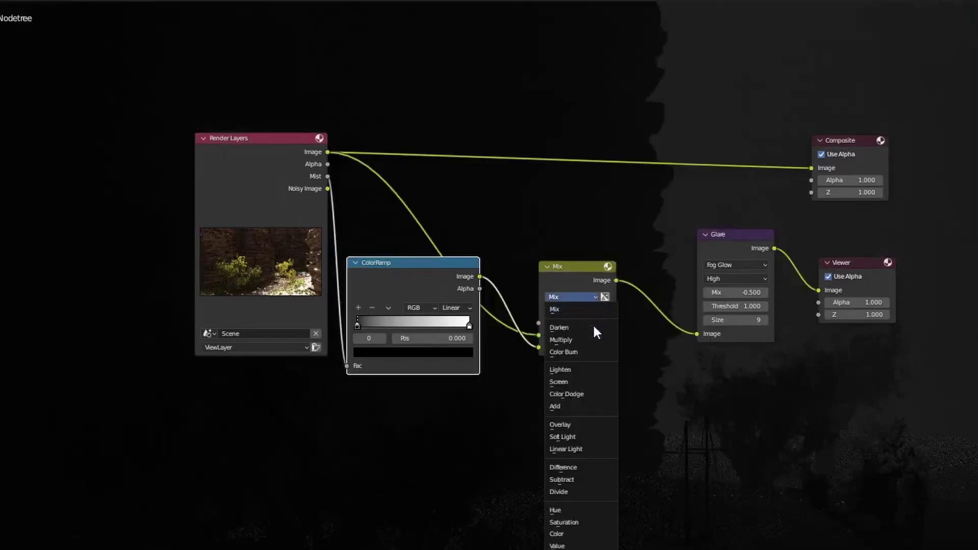
left_click(589, 406)
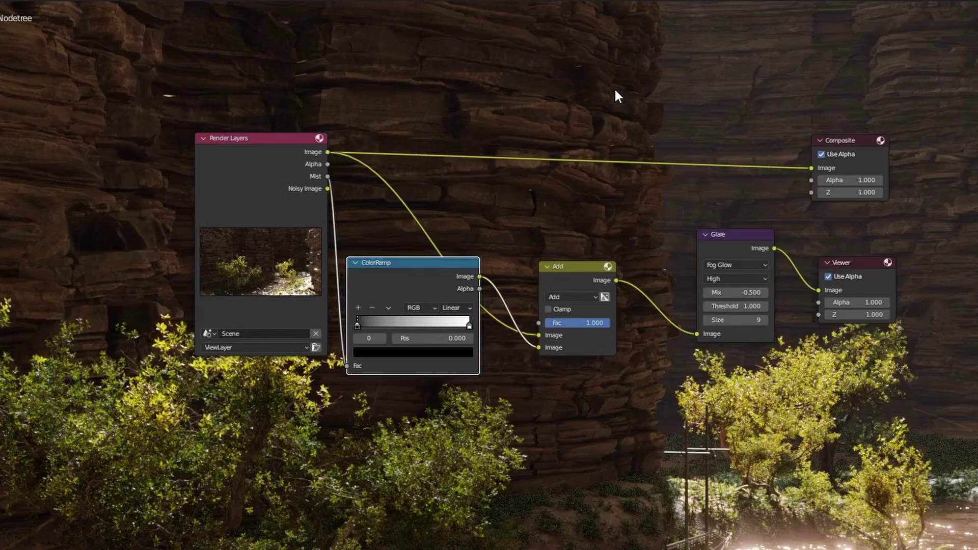
left_click(471, 326)
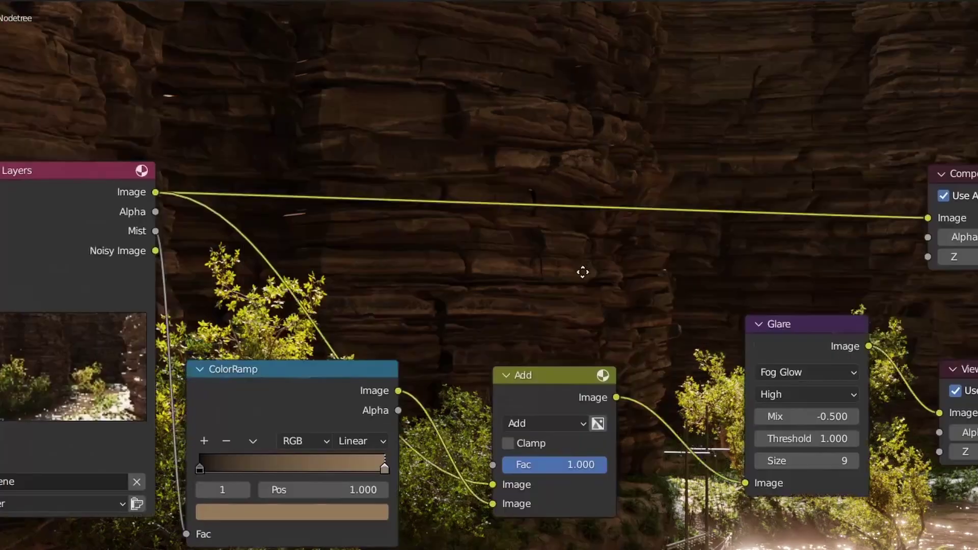
middle_click_drag(584, 273, 561, 216)
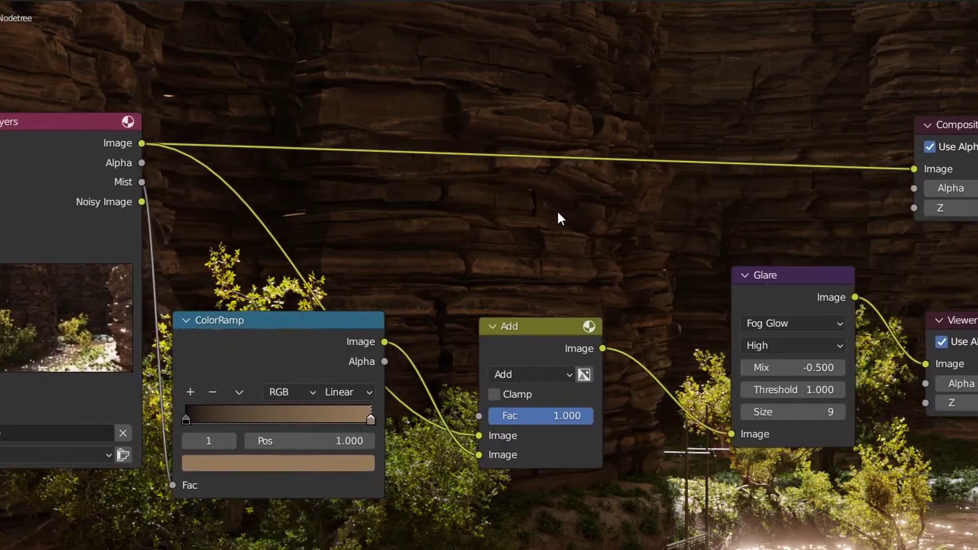
left_click_drag(143, 143, 739, 436)
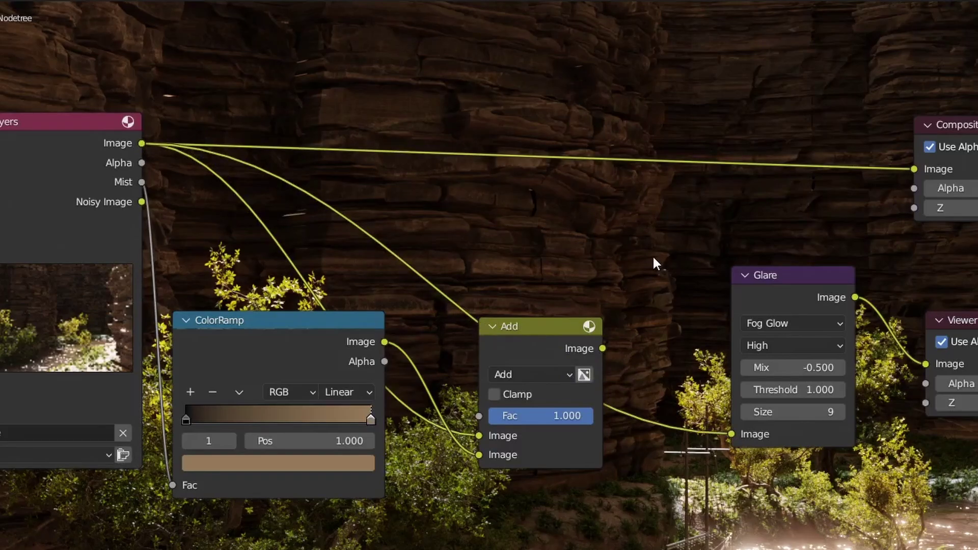
left_click(271, 347)
left_click(494, 334, "shift")
key("x")
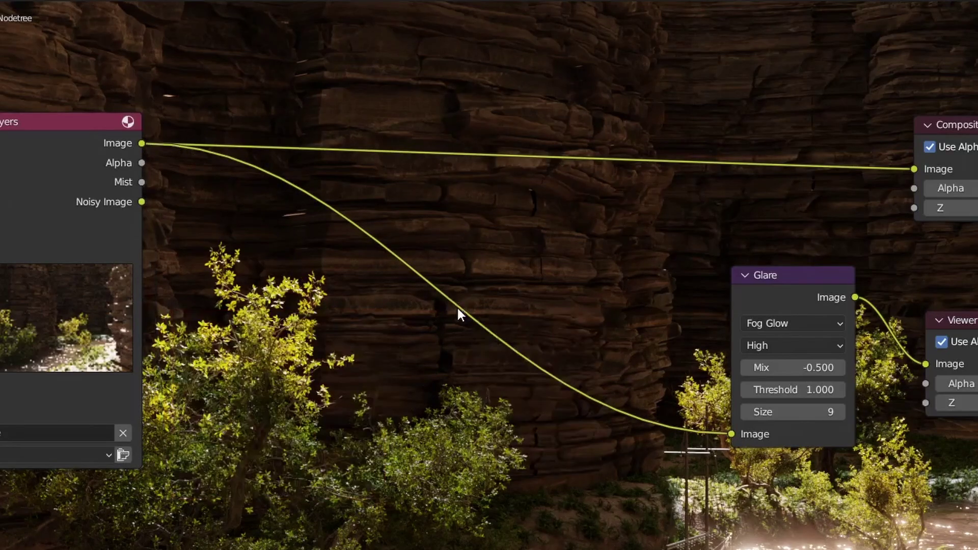
middle_click_drag(130, 168, 23, 153)
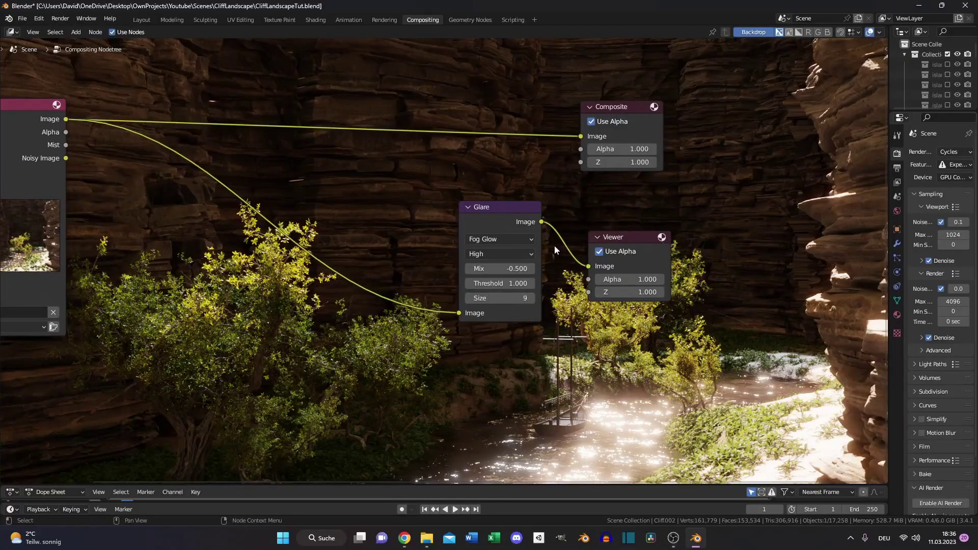
Show the Viewer Node image in the Rendering workspace and open the Image menu to save it
scroll(387, 197, "down", 3)
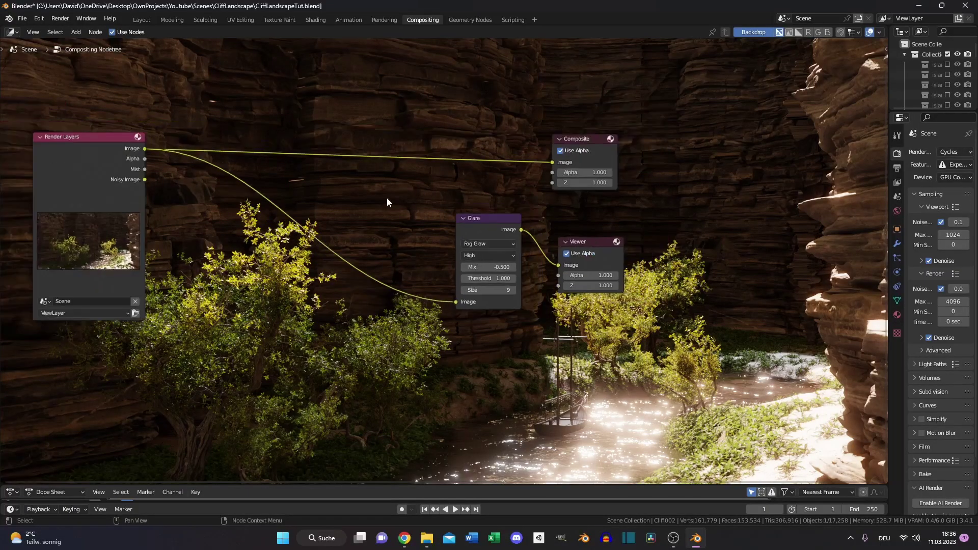
middle_click_drag(385, 199, 417, 200)
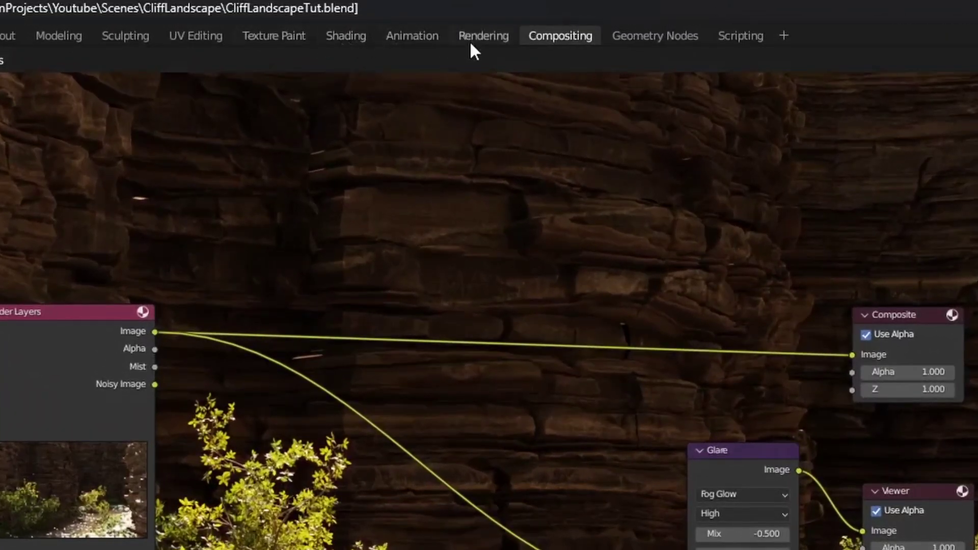
left_click(471, 42)
left_click(409, 60)
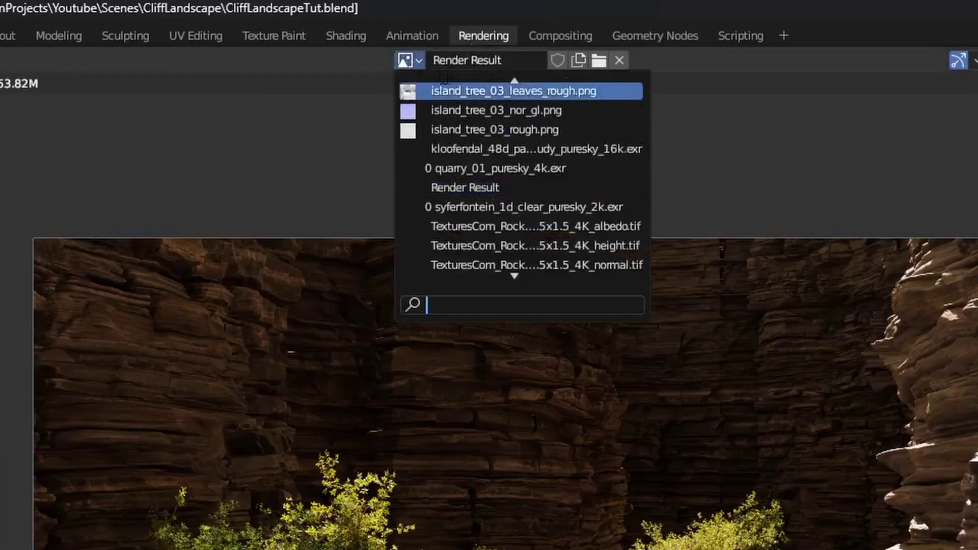
scroll(477, 260, "down", 14)
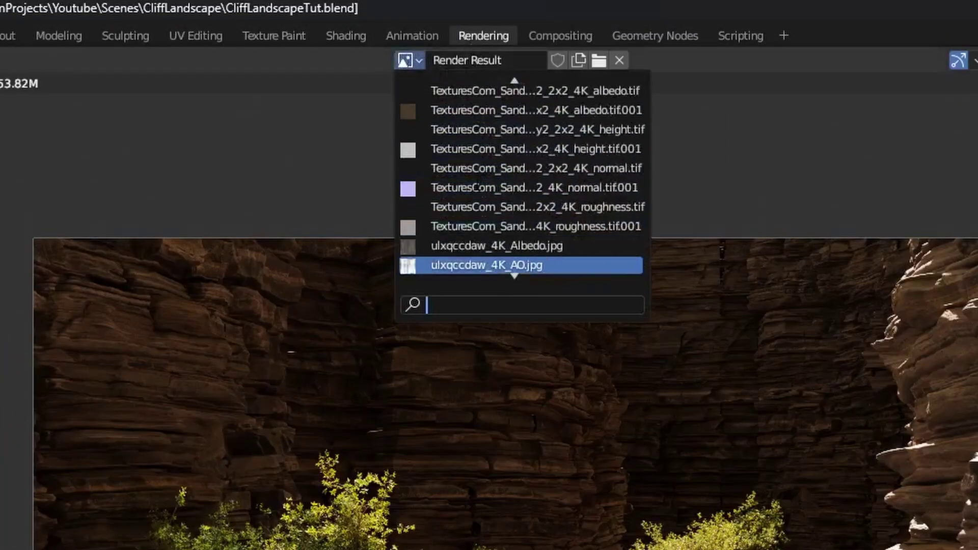
left_click(476, 260)
scroll(477, 280, "up", 4)
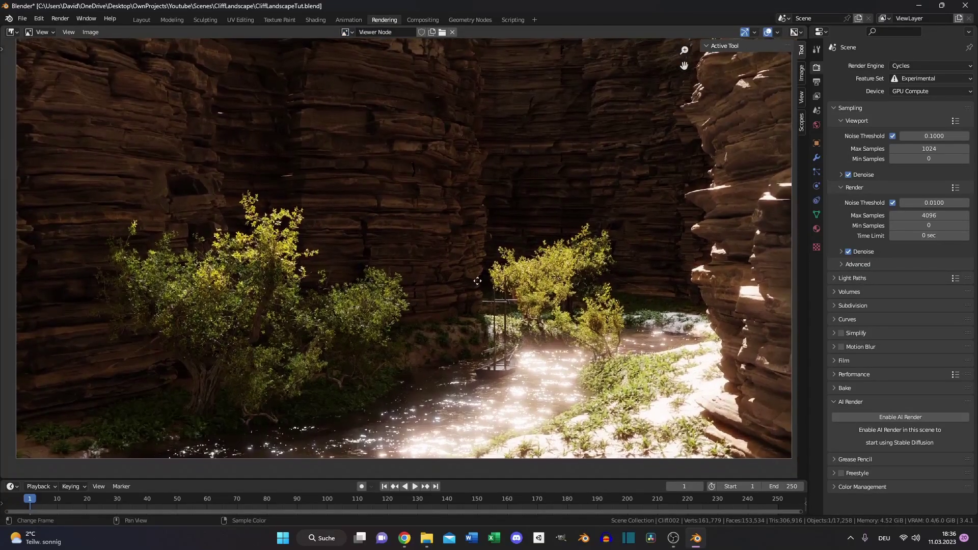
left_click(90, 32)
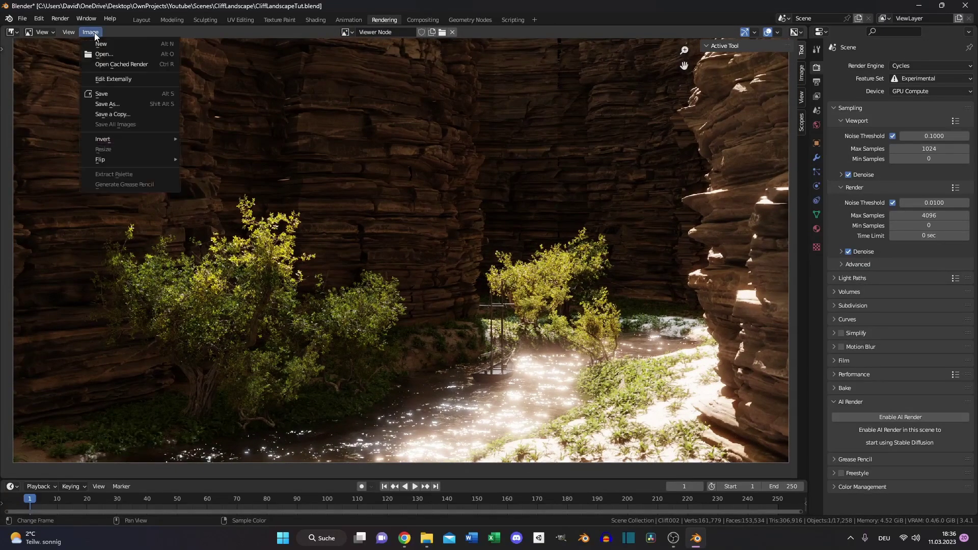